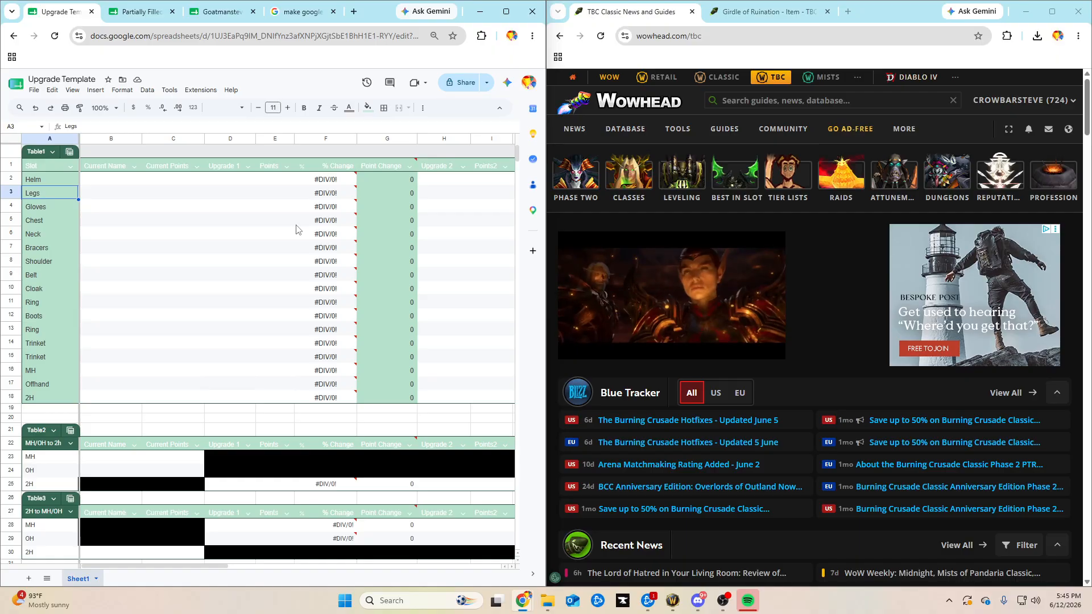
pyautogui.moveTo(306, 234)
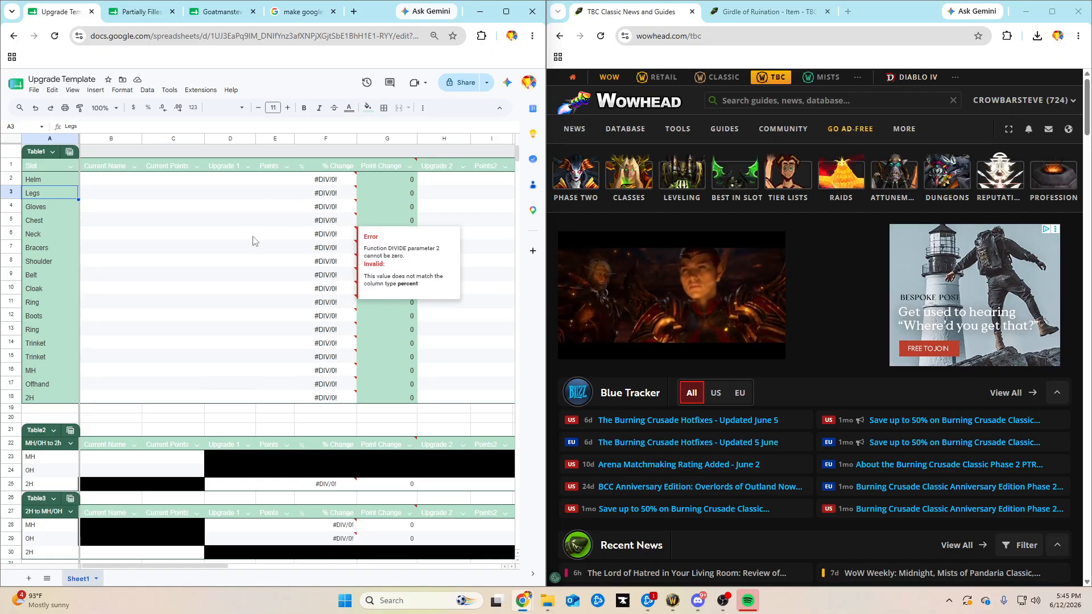
pyautogui.click(228, 249)
pyautogui.click(177, 238)
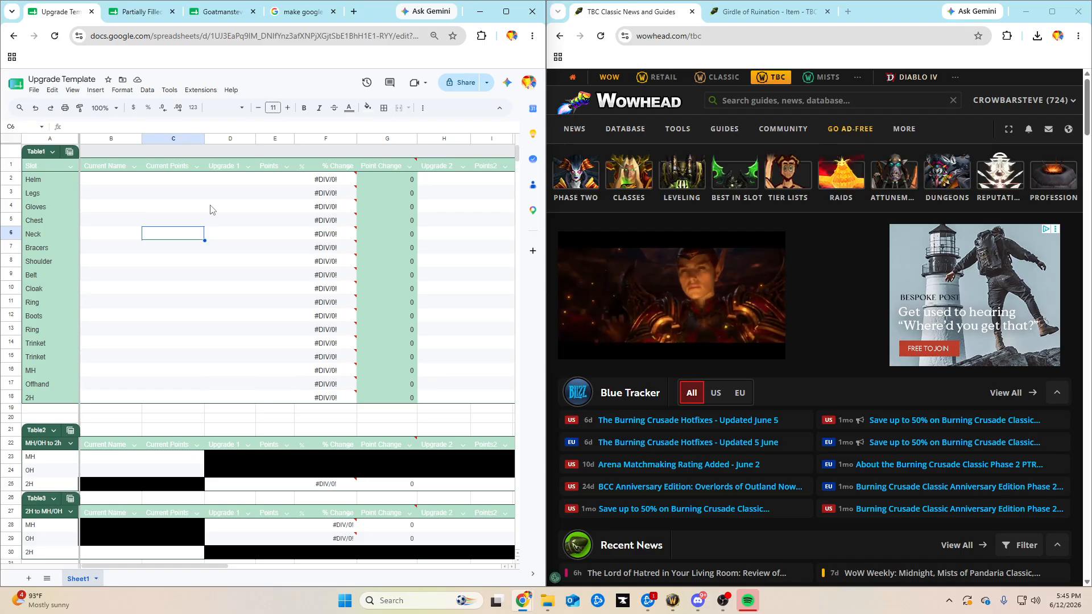
pyautogui.moveTo(1015, 102)
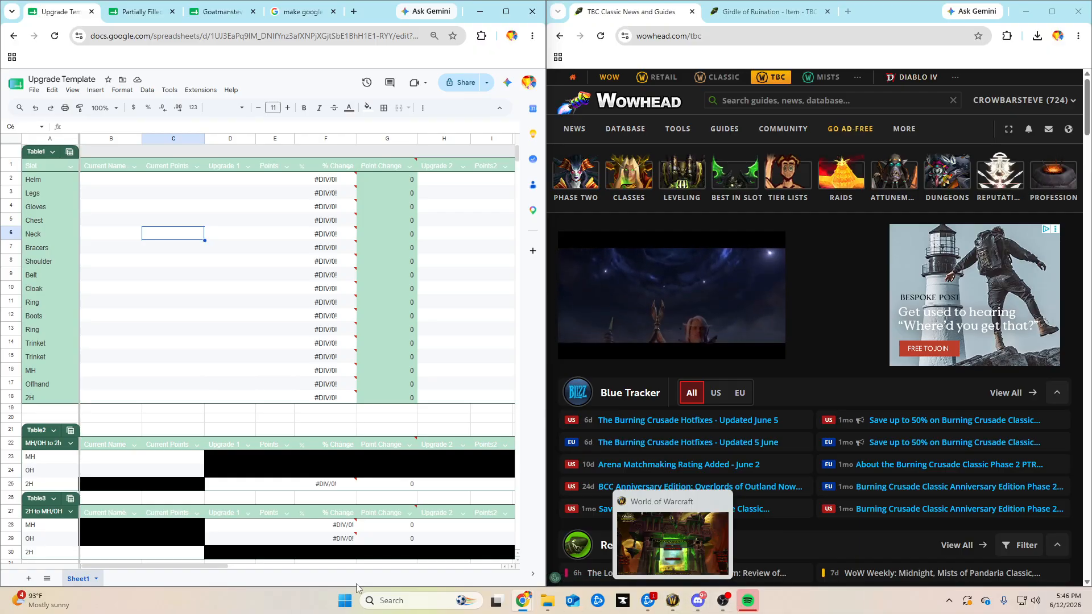
# Launch the Wowhead Client desktop app to look at its upload window, and close it
pyautogui.click(401, 595)
pyautogui.write('wowhead')
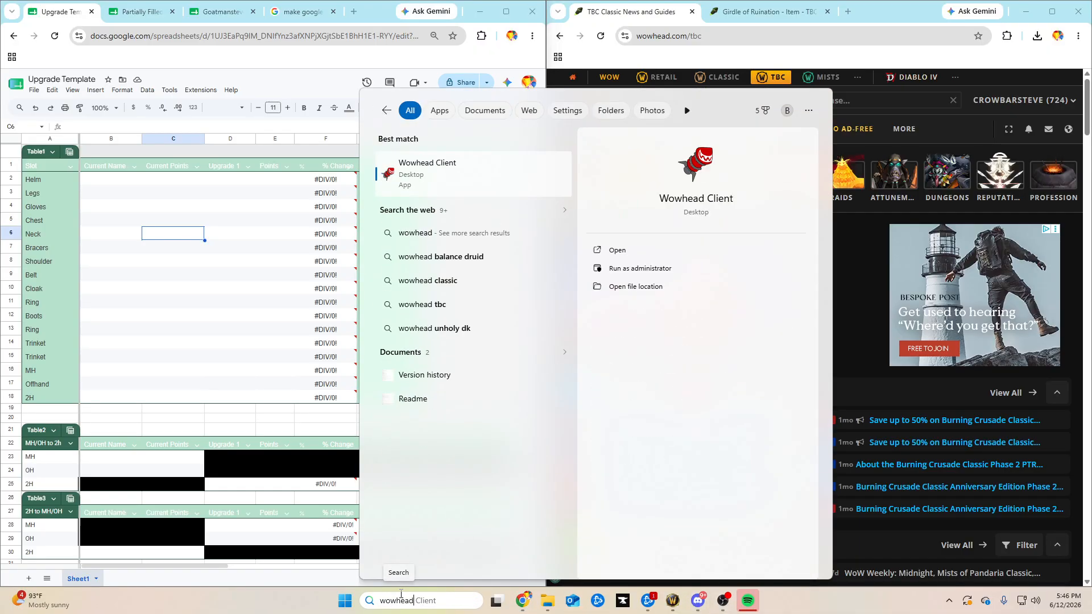
pyautogui.press('Return')
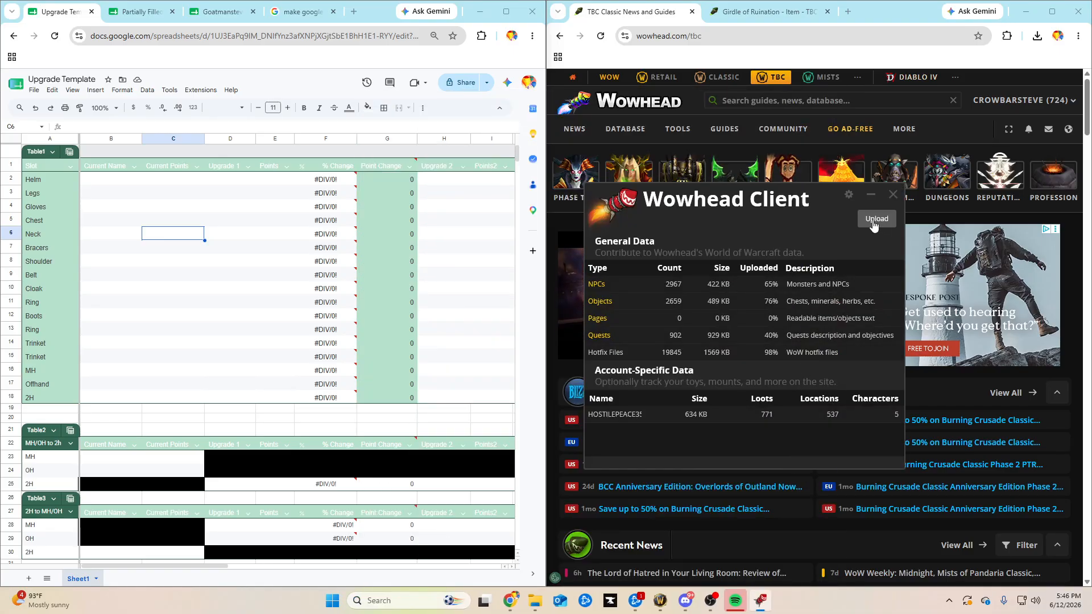
pyautogui.click(893, 196)
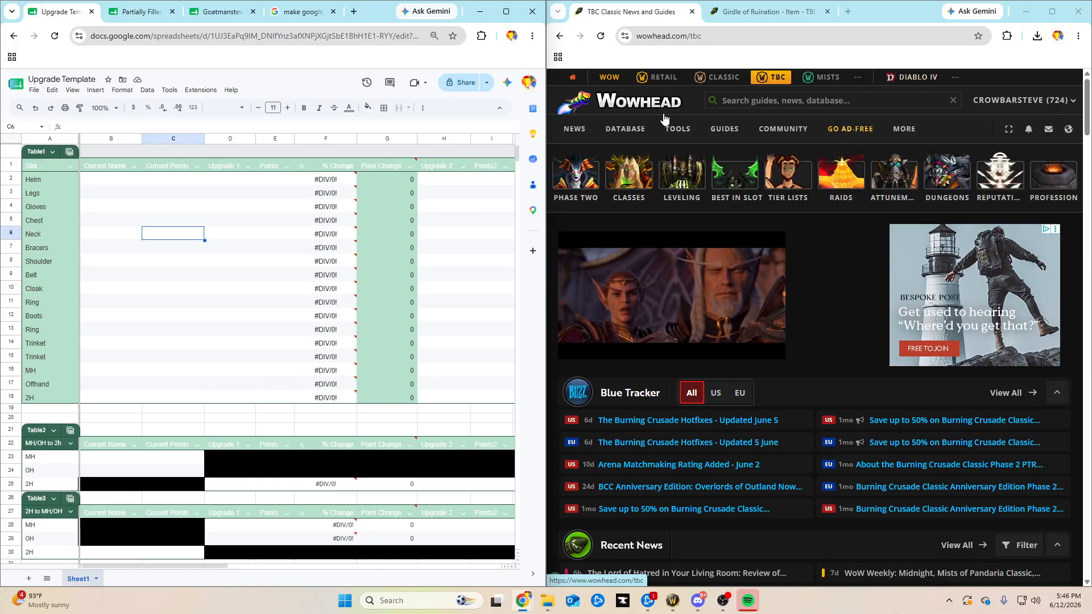
# Open Wowhead's Burning Crusade Gear Planner to show the planner's gear slots
pyautogui.moveTo(674, 129)
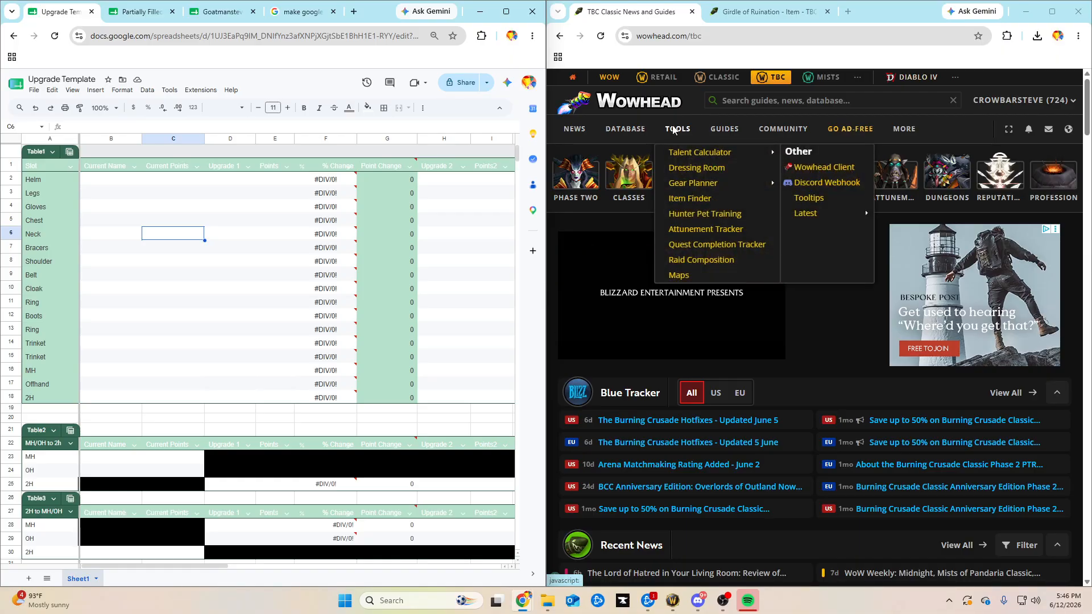
pyautogui.click(703, 187)
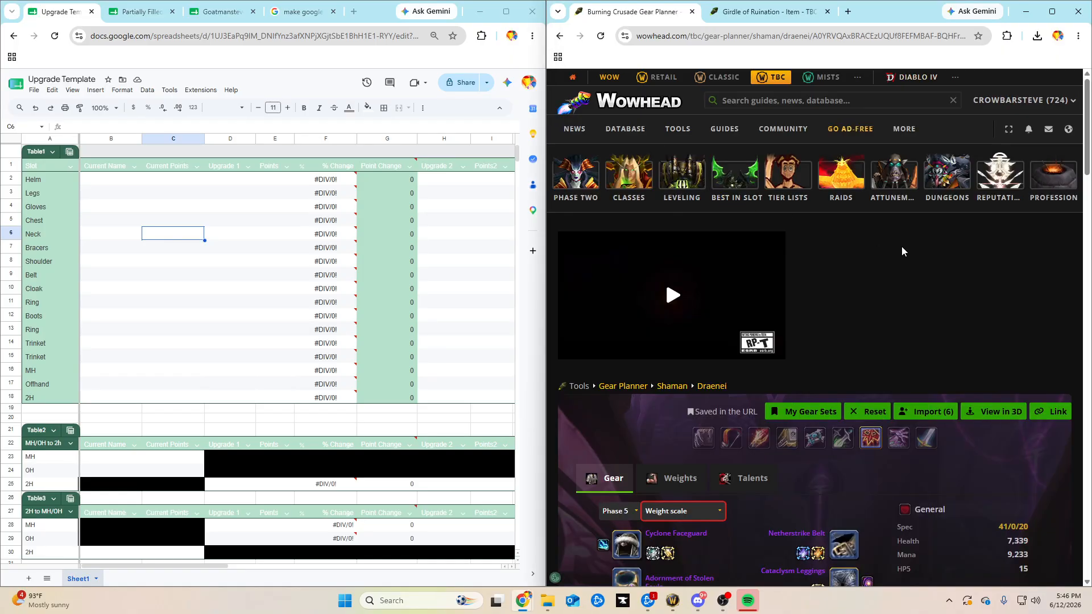
pyautogui.scroll(-2, 900, 285)
pyautogui.scroll(-1, 770, 320)
pyautogui.scroll(-1, 756, 317)
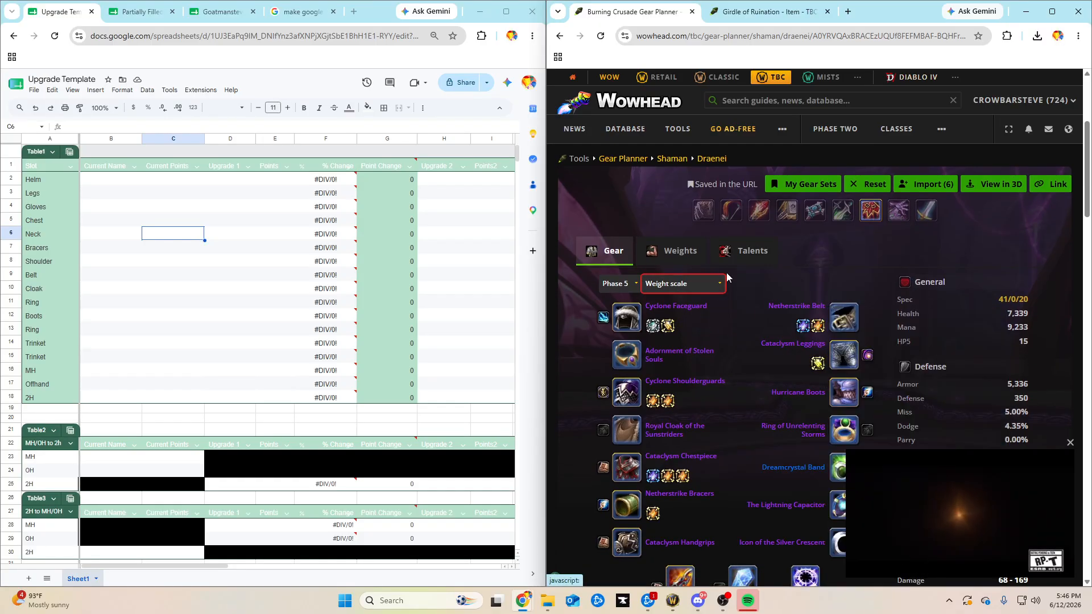
# Import the level 70 draenei shaman profile from the Nightslayer realm into the Gear Planner
pyautogui.moveTo(927, 188)
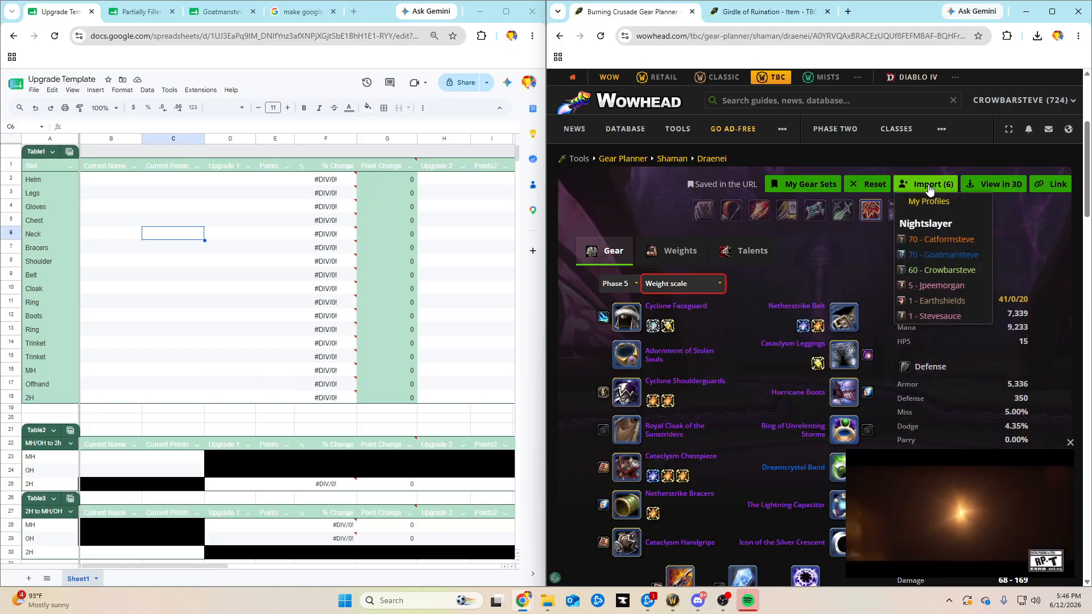
pyautogui.click(942, 256)
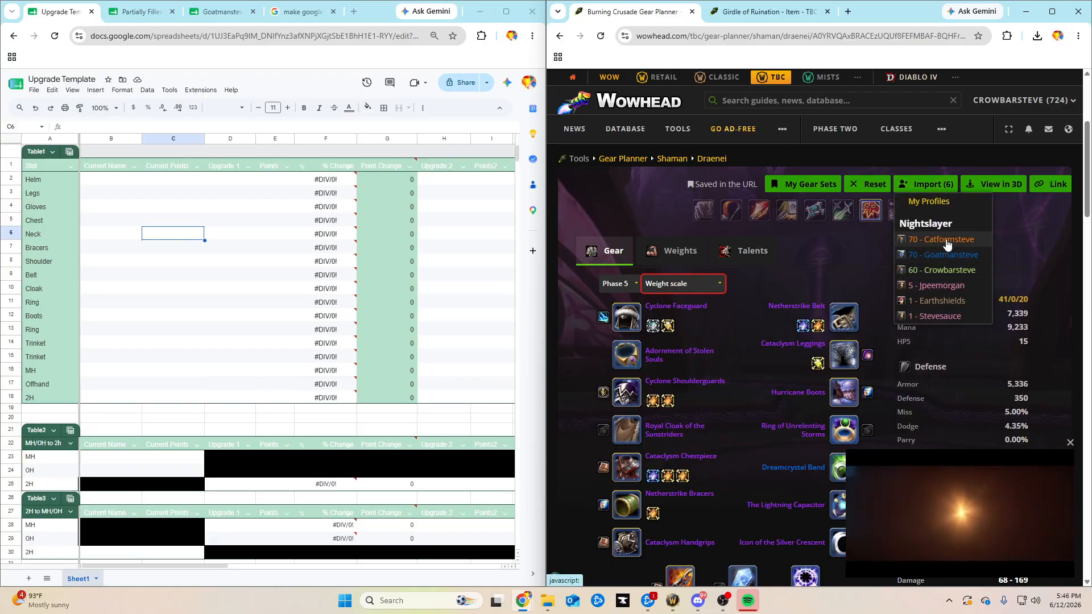
pyautogui.moveTo(928, 185)
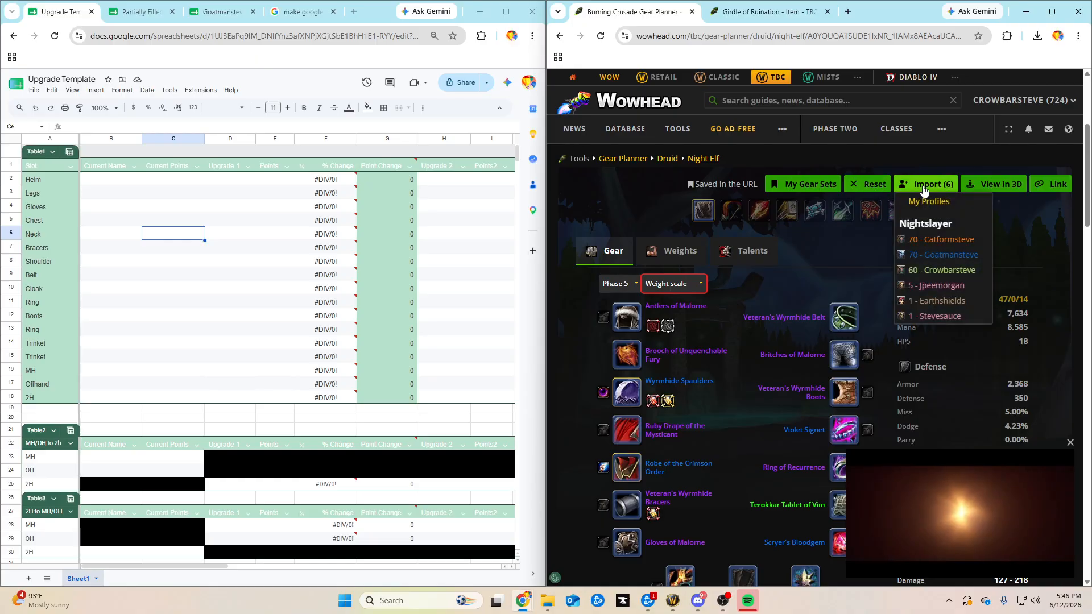
pyautogui.click(942, 284)
# Review the imported shaman's equipped items and character stats in the Gear Planner
pyautogui.scroll(-2, 730, 339)
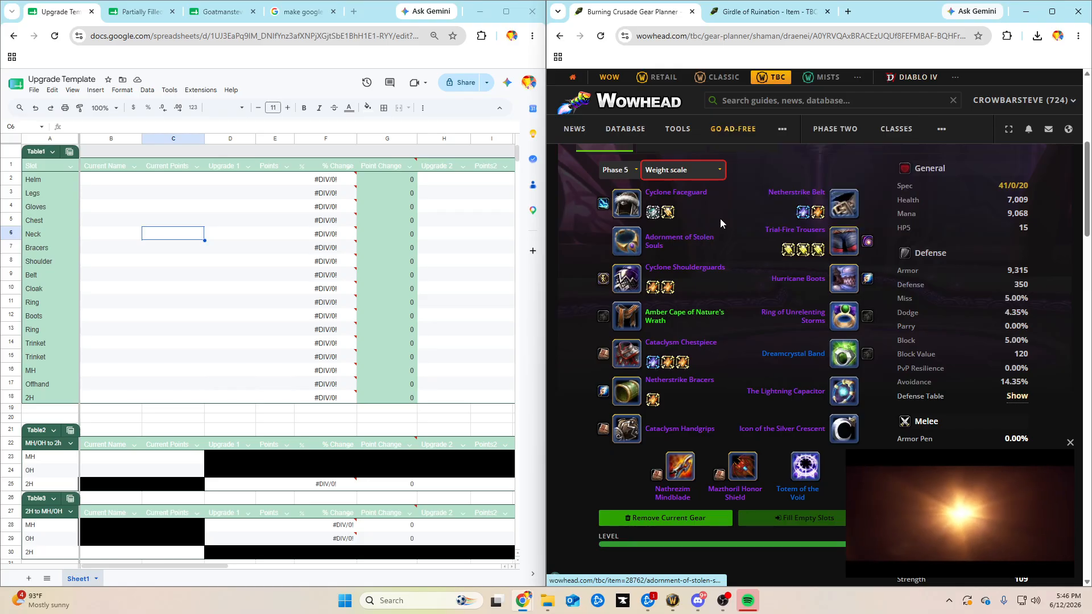
pyautogui.moveTo(845, 244)
pyautogui.scroll(2, 977, 316)
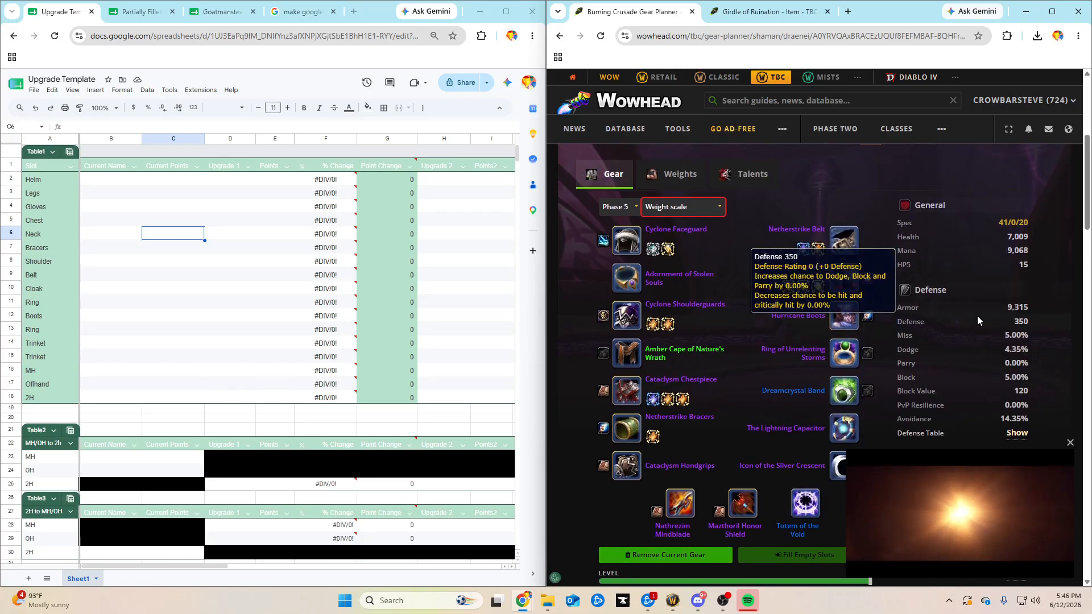
pyautogui.scroll(-1, 792, 276)
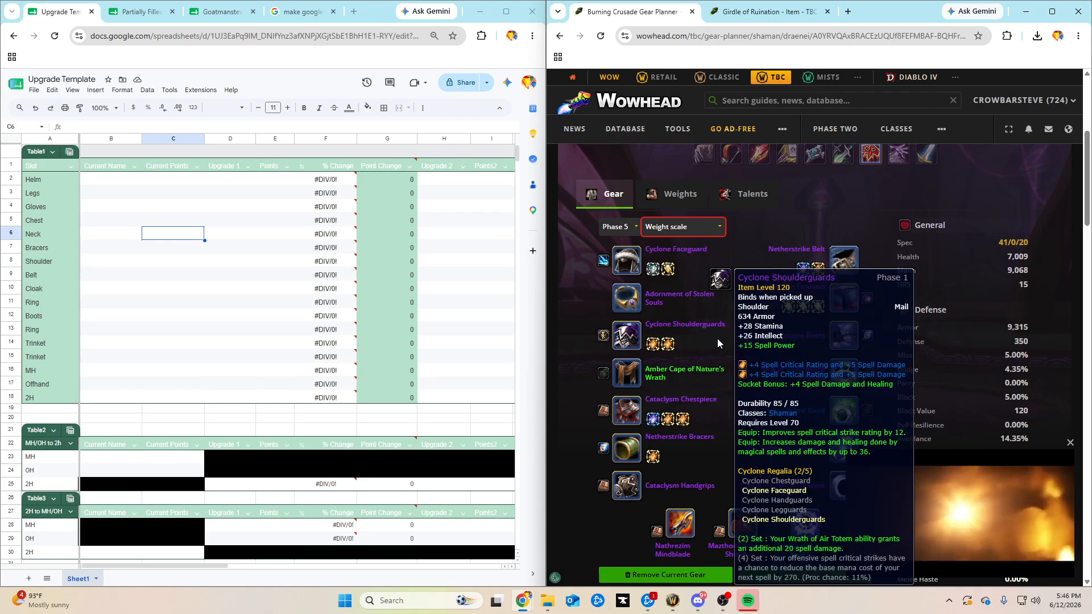
pyautogui.moveTo(842, 302)
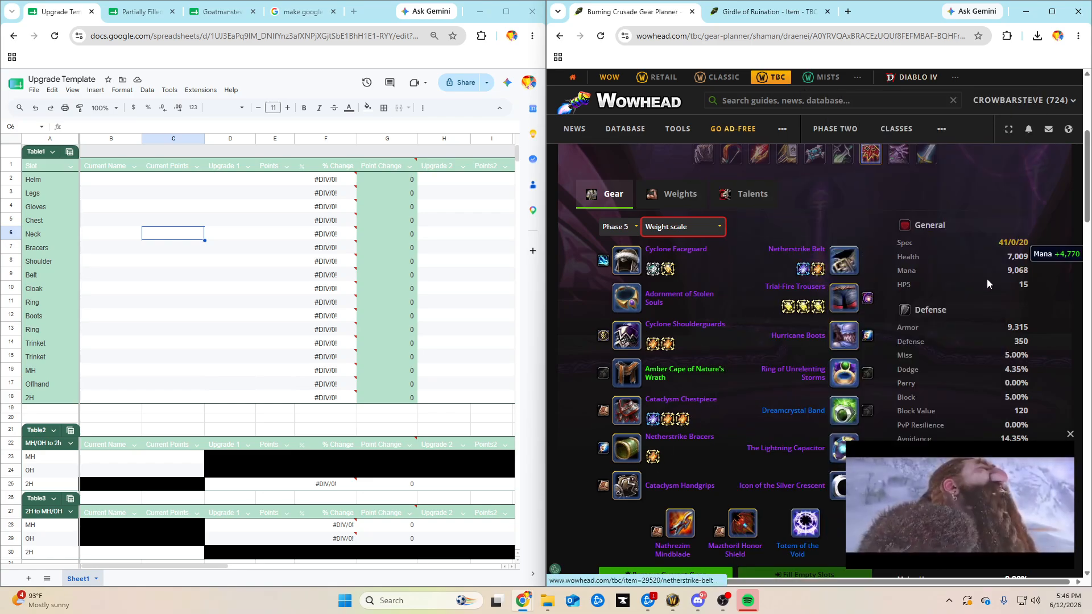
pyautogui.scroll(5, 987, 279)
pyautogui.scroll(-4, 978, 284)
pyautogui.scroll(-1, 937, 270)
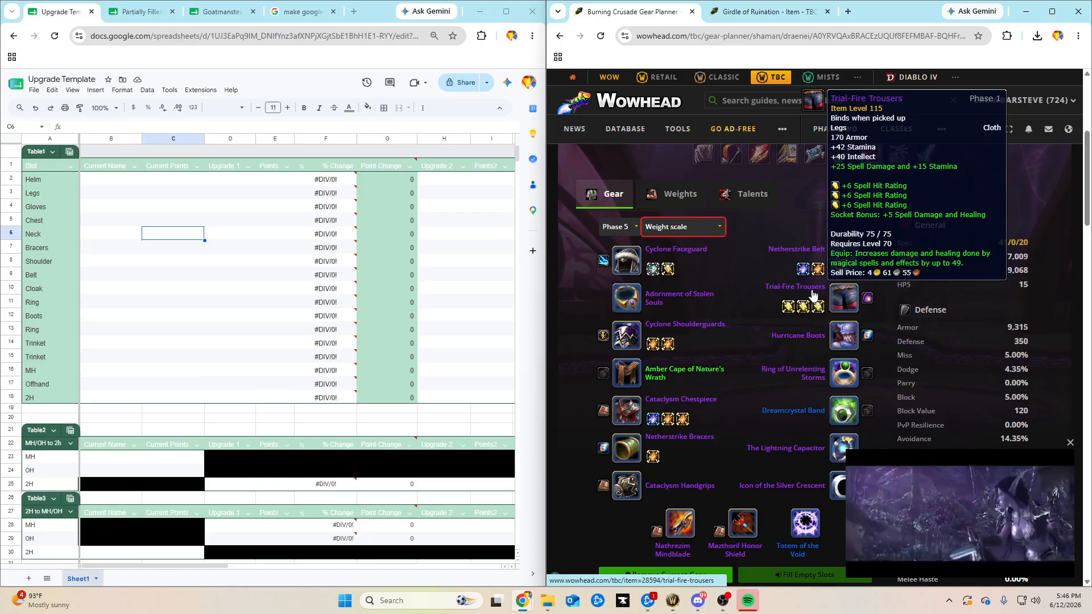
pyautogui.click(801, 272)
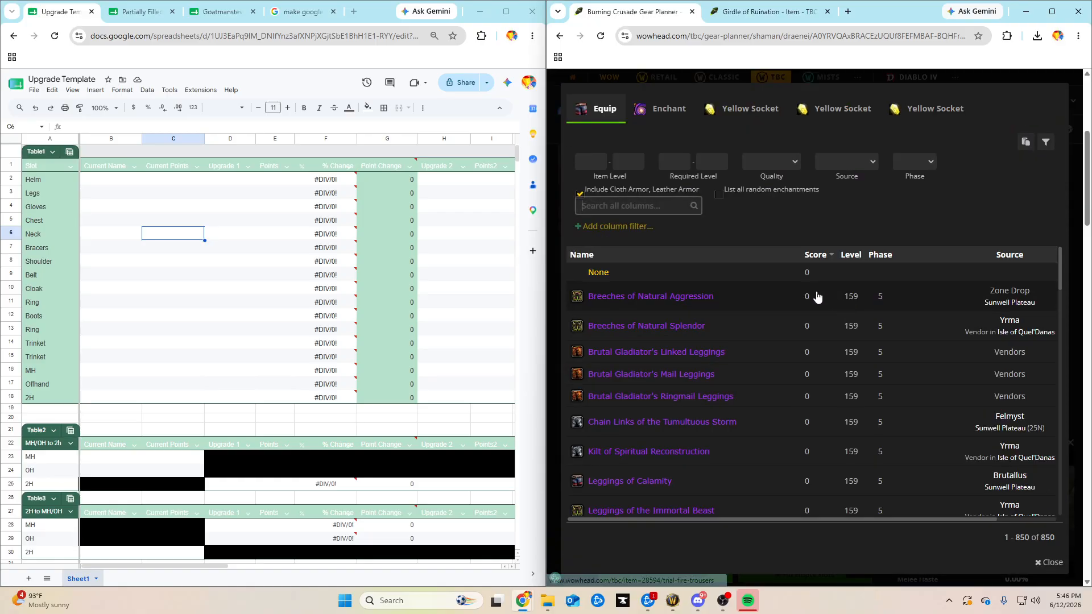
pyautogui.click(864, 162)
pyautogui.click(902, 161)
pyautogui.click(899, 145)
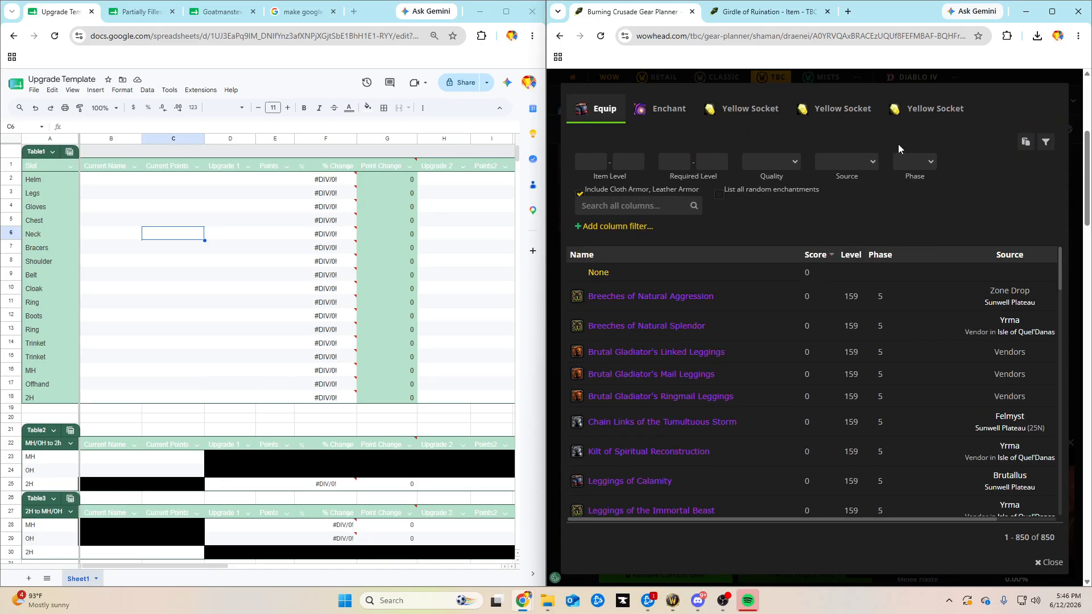
pyautogui.click(1032, 76)
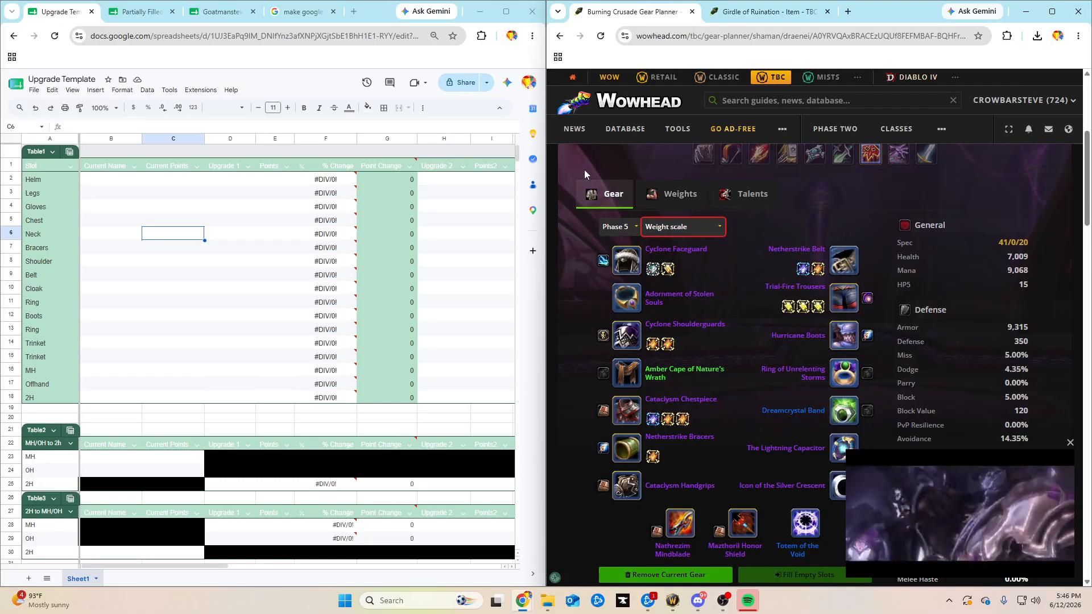
# Replace the Trial-Fire Trousers with Cataclysm Leggings, filtering the leg items by Phase 2 and the search text "cata"
pyautogui.click(796, 288)
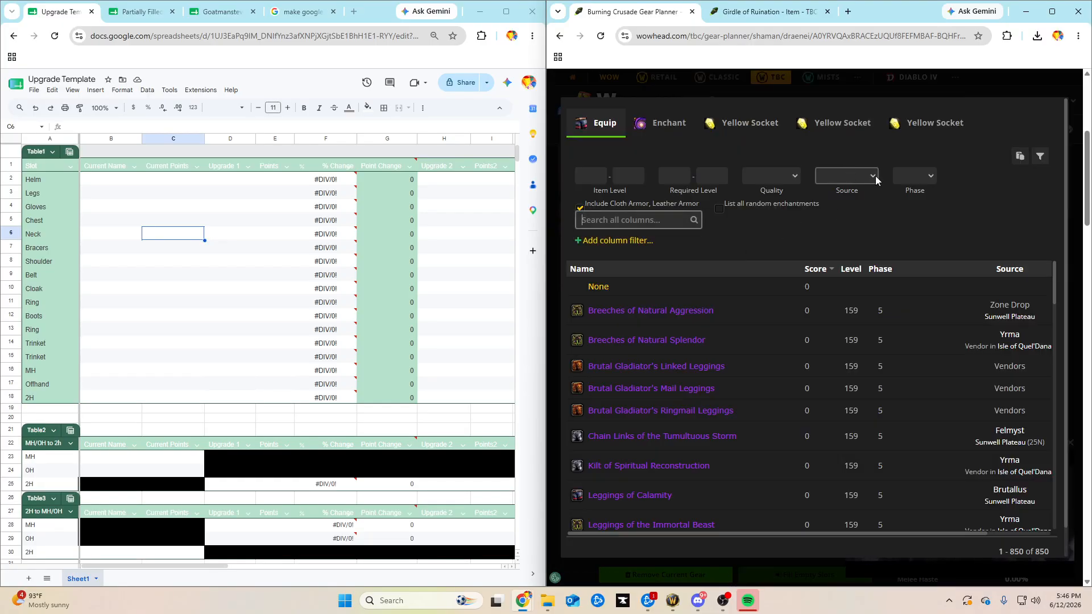
pyautogui.click(915, 176)
pyautogui.click(913, 223)
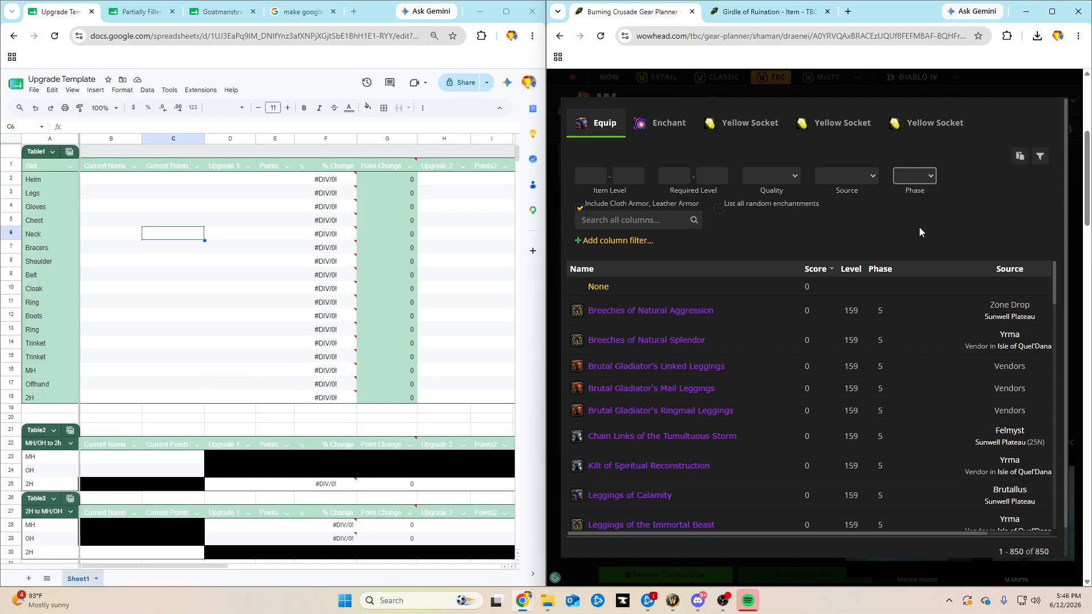
pyautogui.click(624, 227)
pyautogui.write('cata')
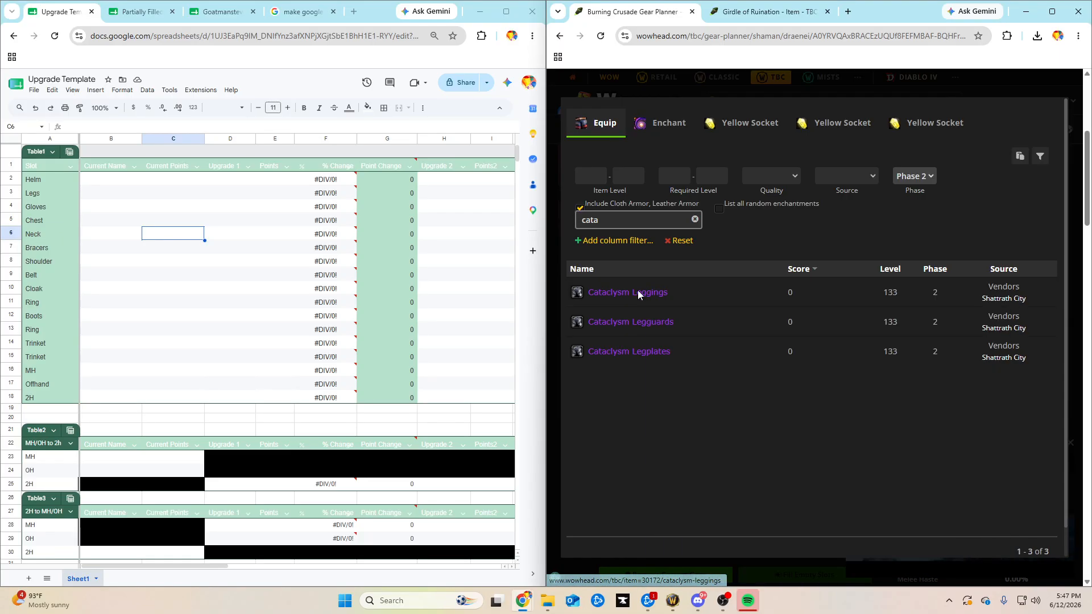
pyautogui.moveTo(639, 296)
pyautogui.click(729, 298)
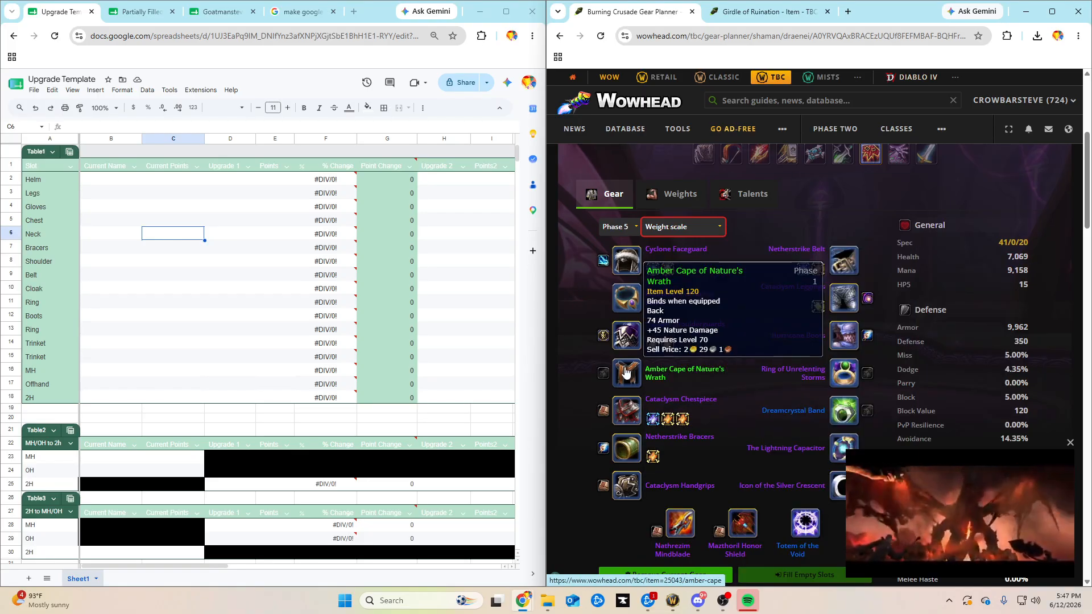
# Replace the Amber Cape of Nature's Wrath with Royal Cloak of the Sunstriders, searching the cloaks for "kael"
pyautogui.click(677, 378)
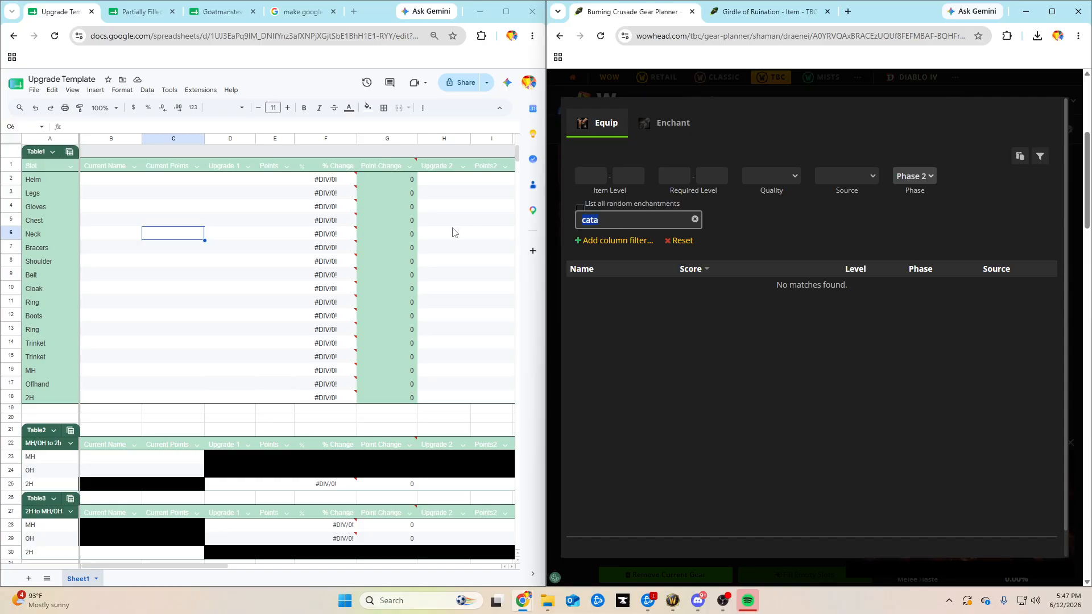
pyautogui.press('BackSpace')
pyautogui.write('kael')
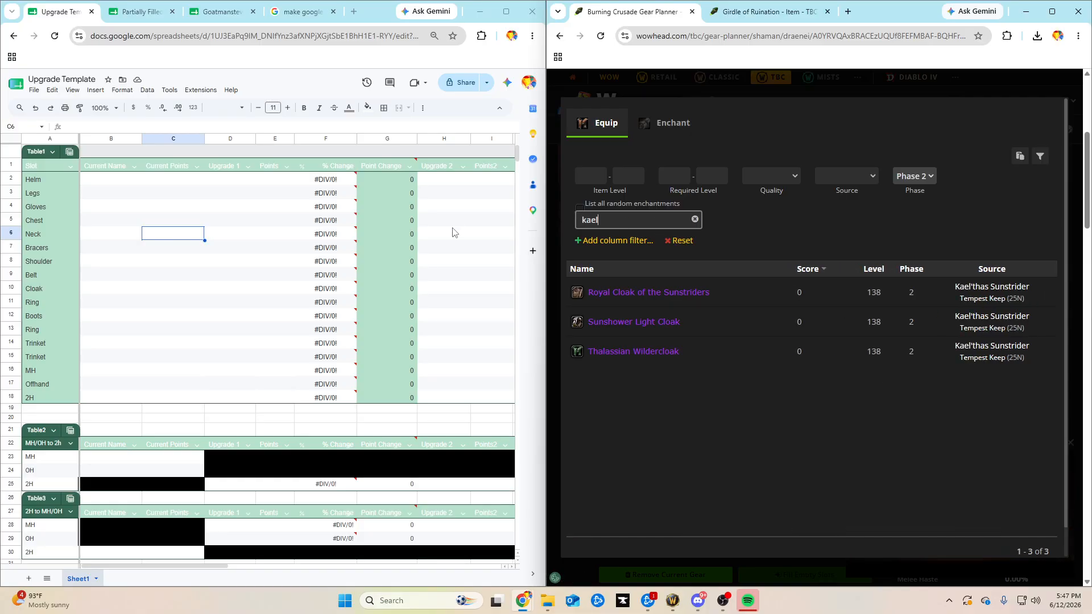
pyautogui.moveTo(603, 295)
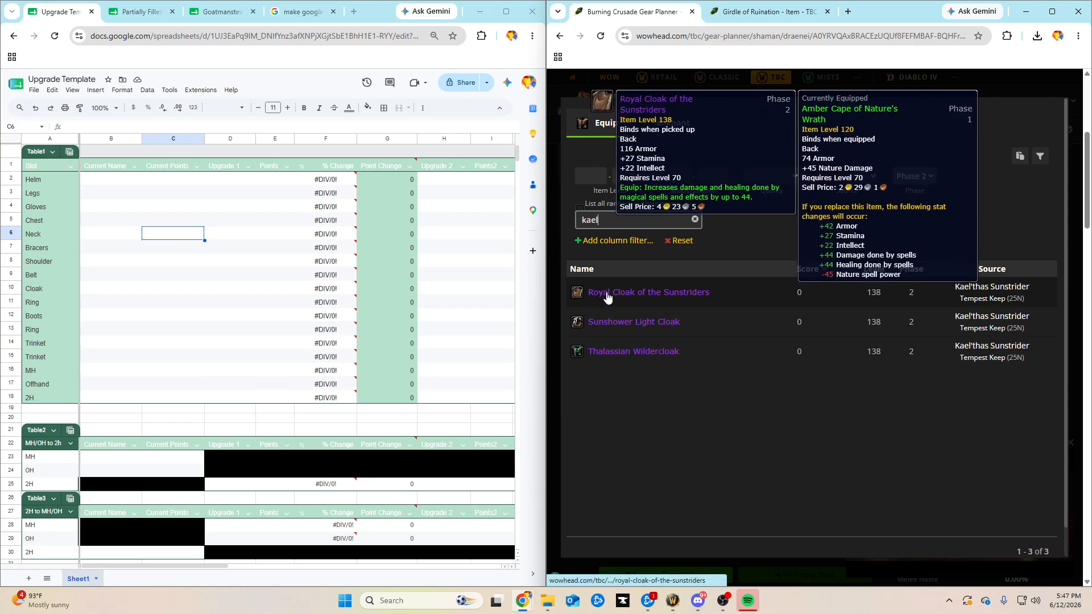
pyautogui.click(709, 294)
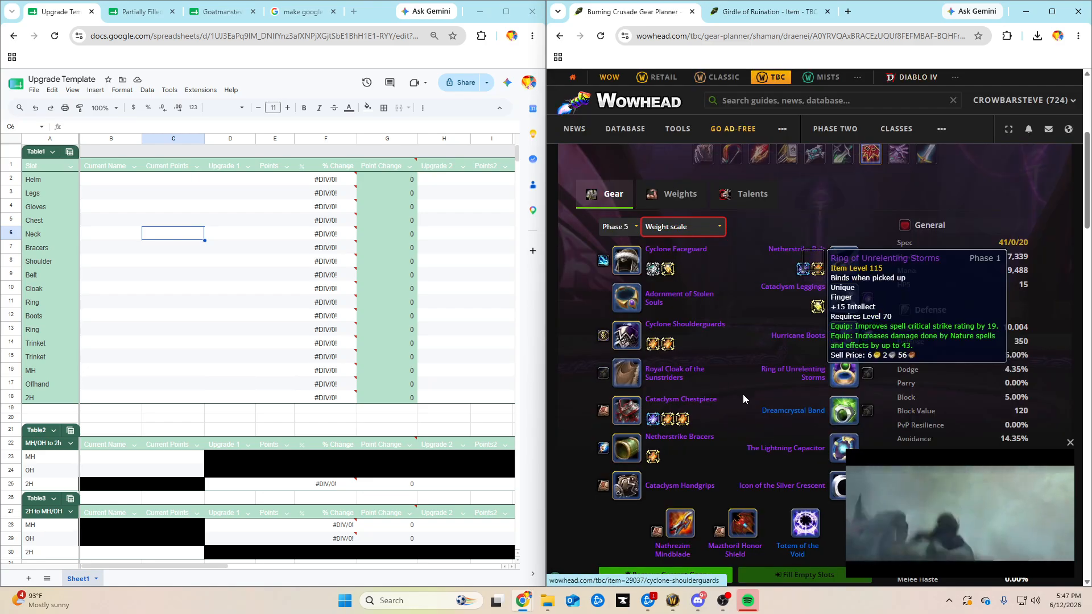
# Replace the Mazthoril Honor Shield with Fathomstone, searching the offhand items for "fathom"
pyautogui.click(743, 518)
pyautogui.write('fathom')
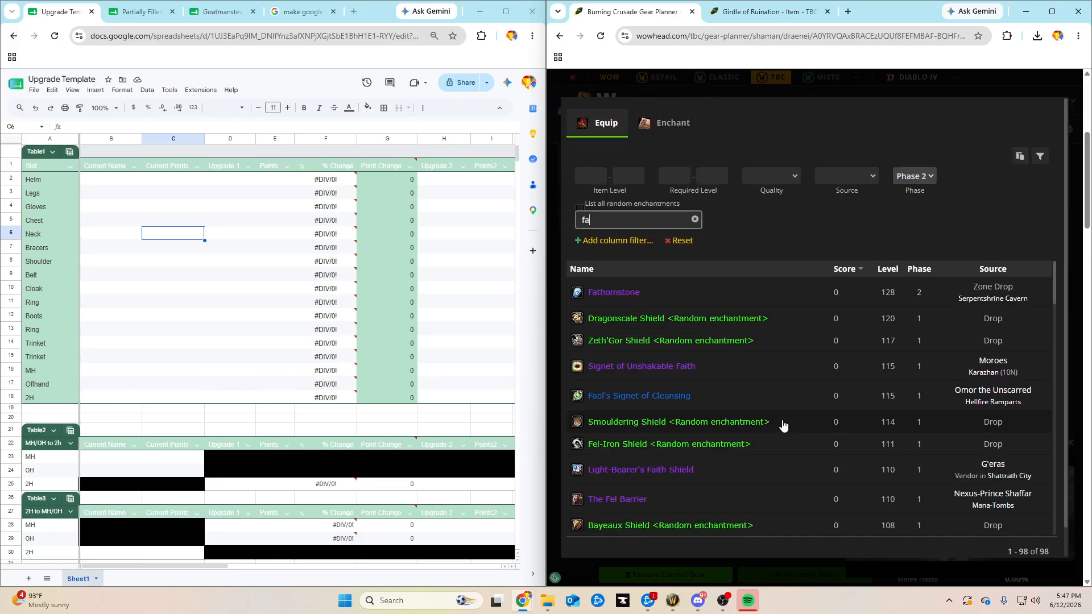
pyautogui.click(677, 292)
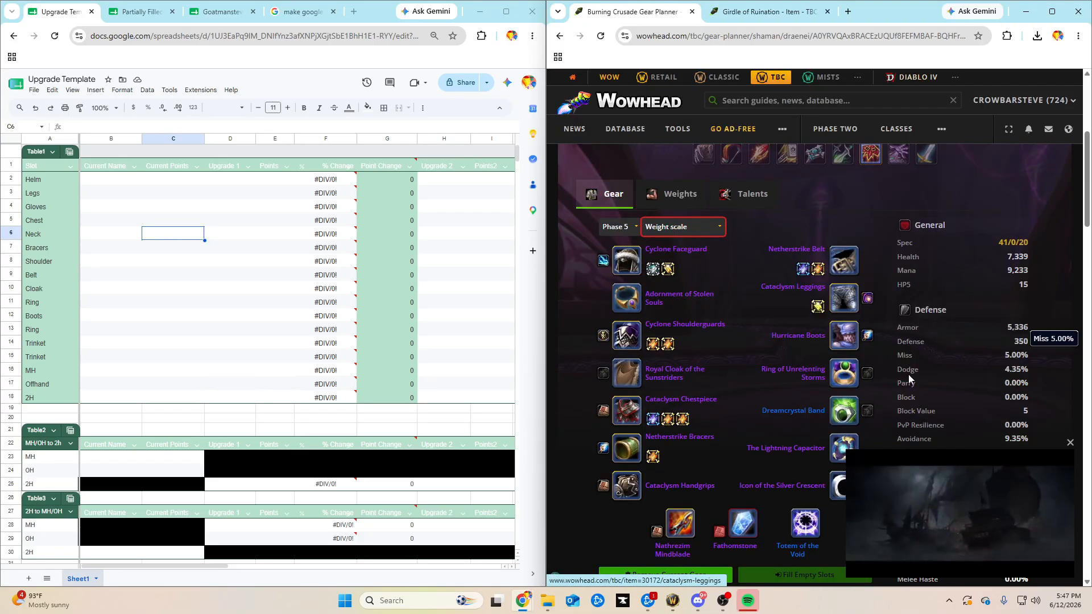
pyautogui.scroll(-1, 730, 422)
pyautogui.scroll(1, 730, 422)
pyautogui.scroll(1, 739, 418)
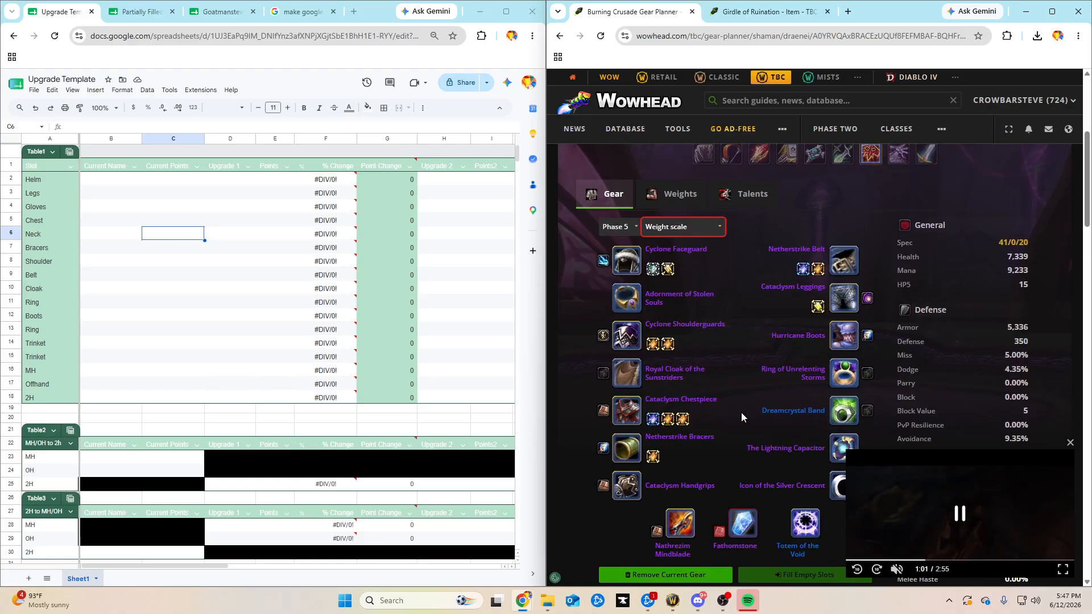
pyautogui.scroll(1, 837, 287)
pyautogui.scroll(-1, 838, 282)
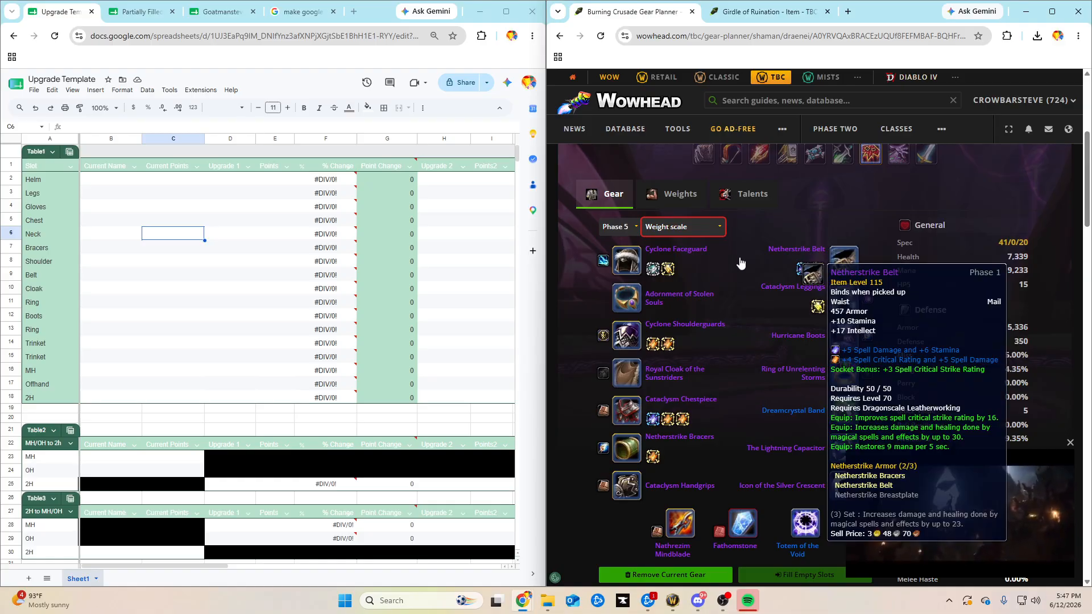
# Set the planner to Phase 2 with the Elemental DPS weight scale, and display its stat weights
pyautogui.click(631, 227)
pyautogui.click(619, 263)
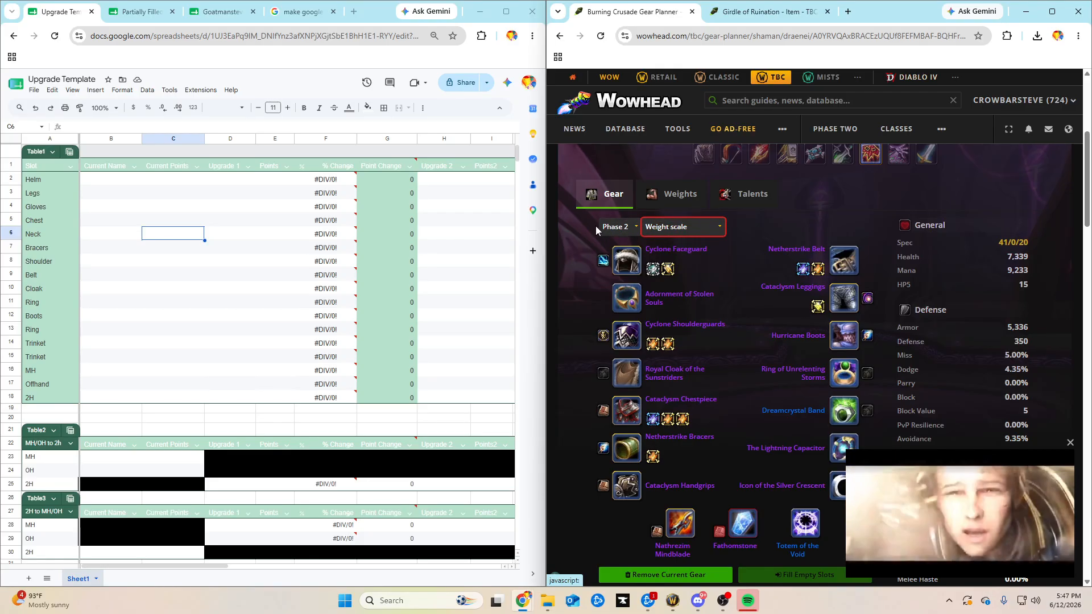
pyautogui.click(683, 227)
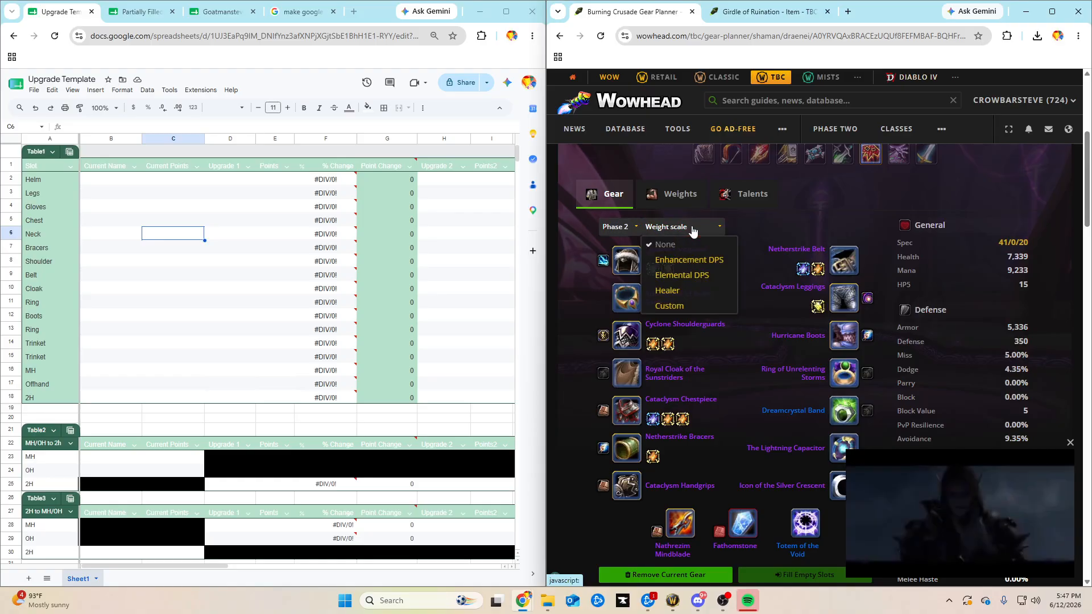
pyautogui.click(689, 276)
pyautogui.click(664, 197)
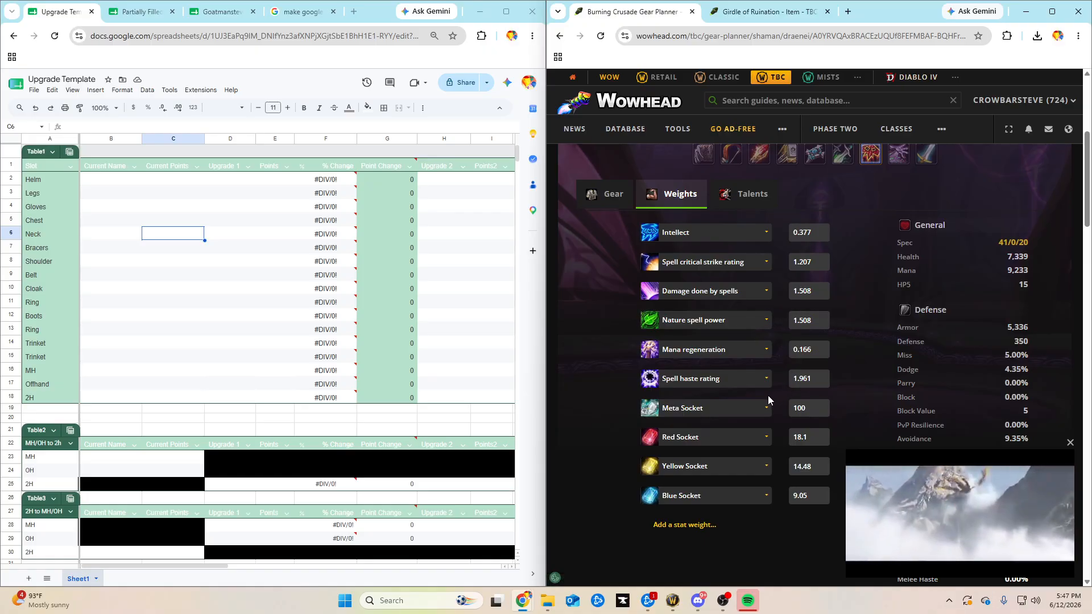
# Return to the planner's gear view and list all Phase 2 helms by score, clearing the "fathom" search
pyautogui.click(606, 196)
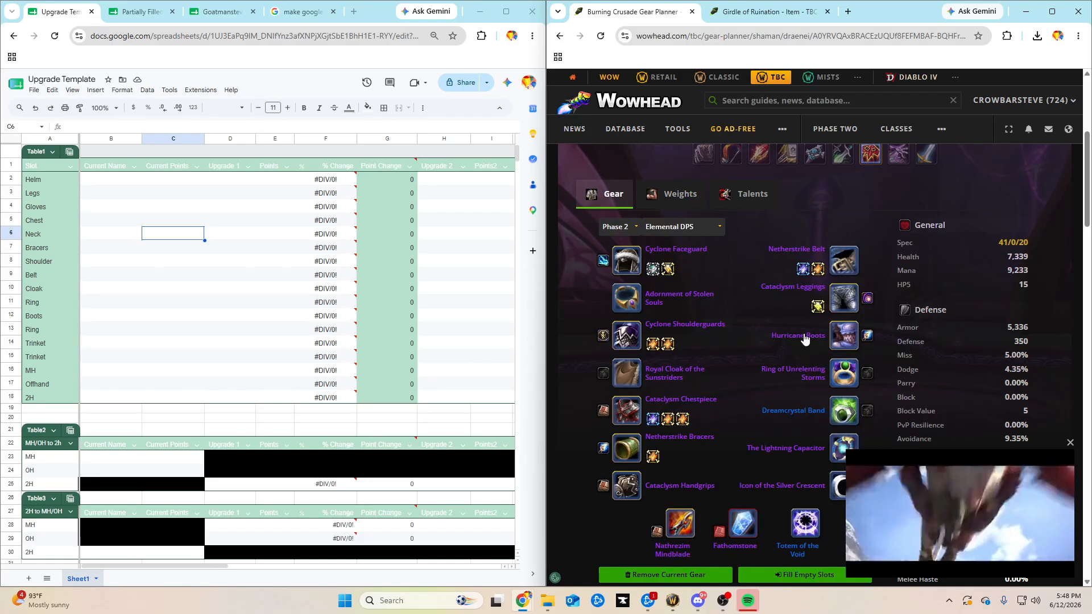
pyautogui.scroll(-1, 805, 339)
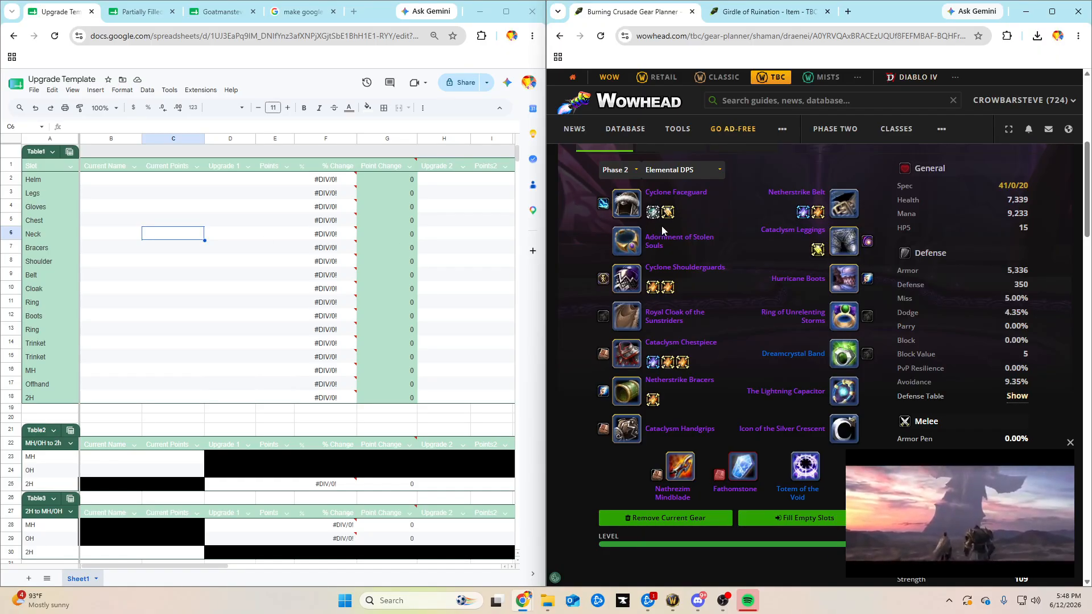
pyautogui.click(628, 201)
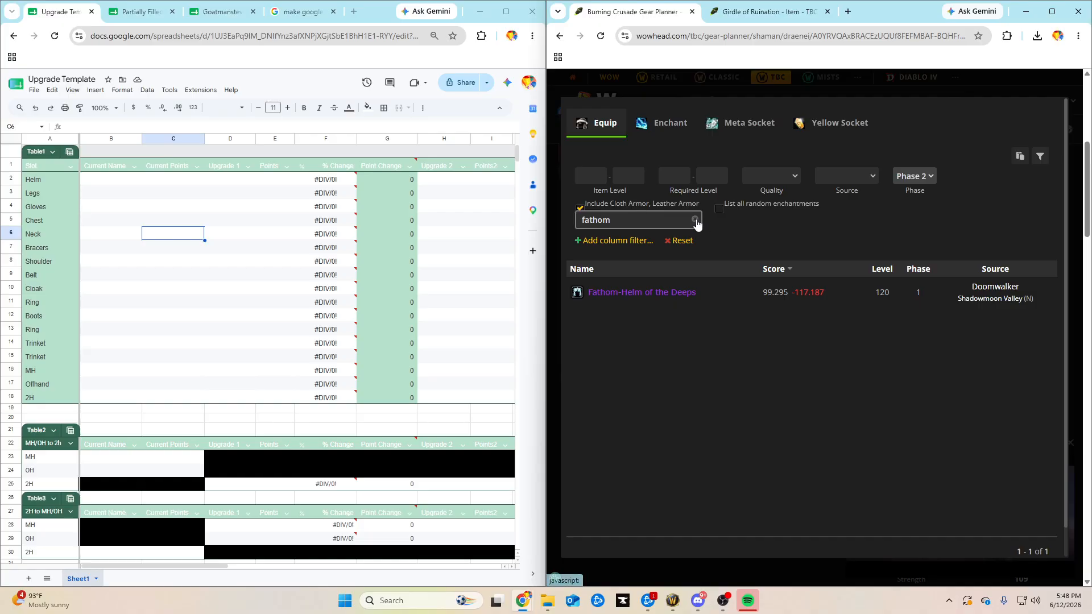
pyautogui.click(694, 220)
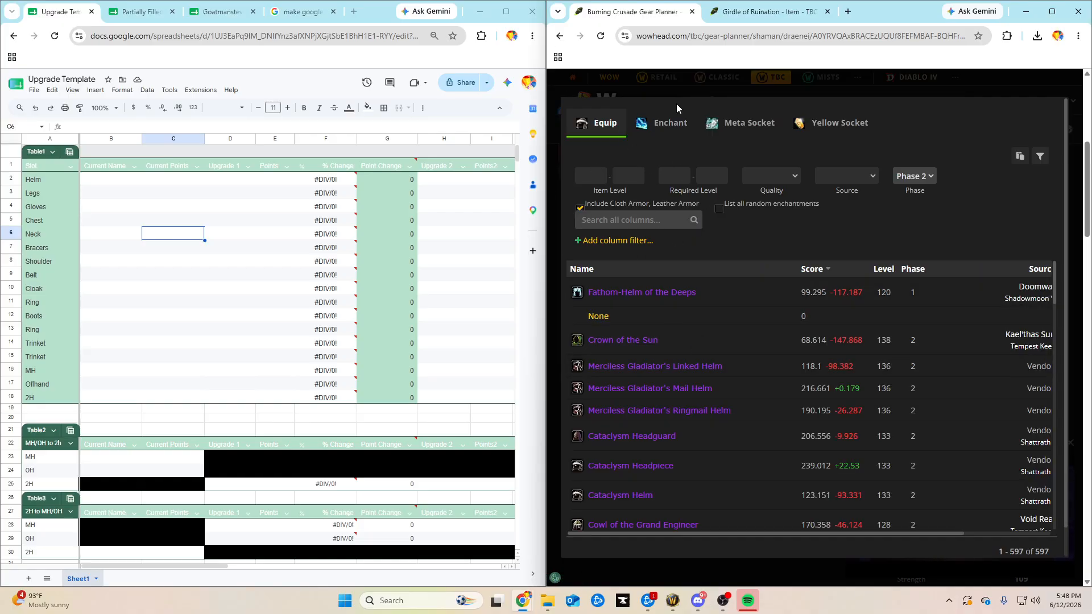
pyautogui.click(680, 78)
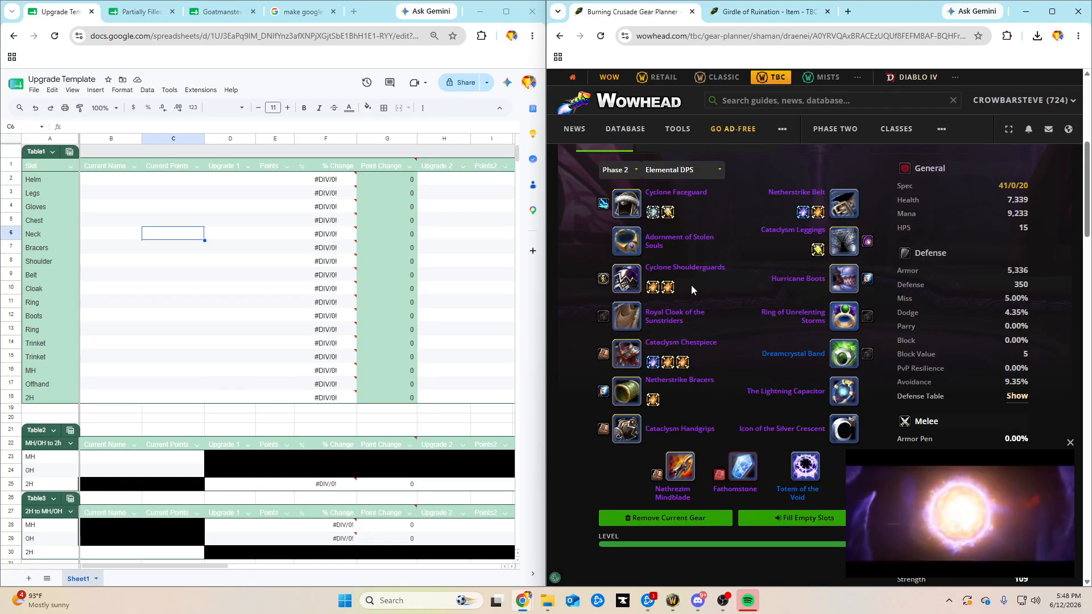
pyautogui.click(628, 200)
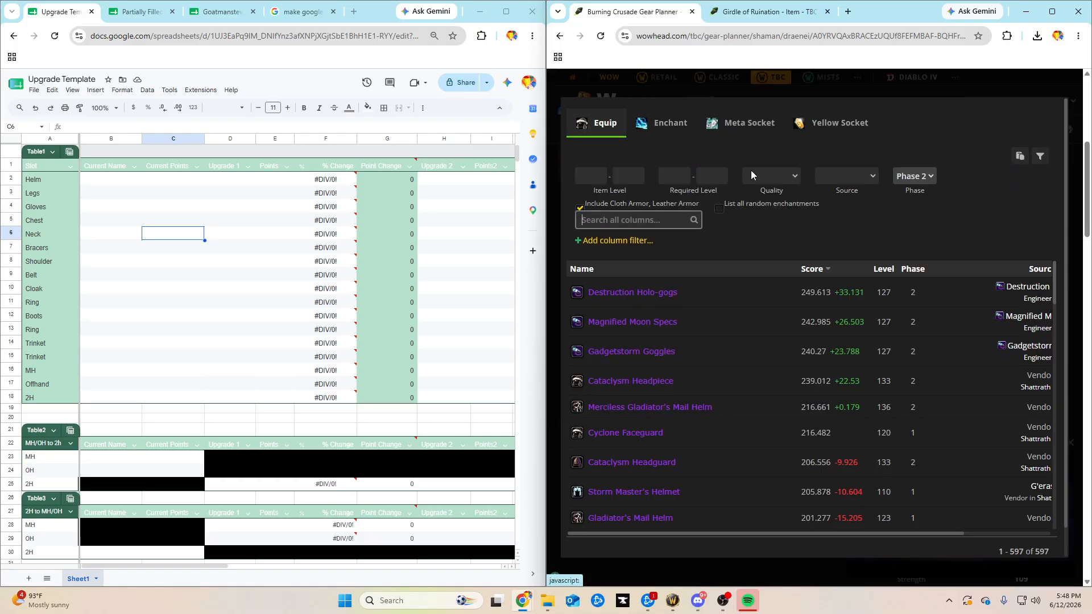
pyautogui.click(830, 269)
pyautogui.click(830, 269)
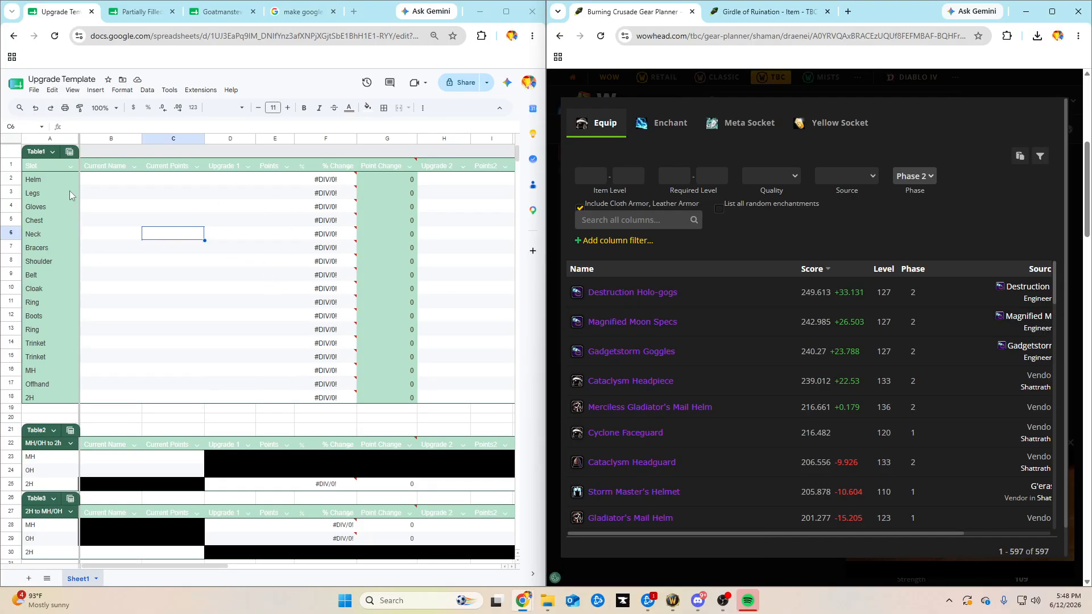
# Record the current helm in the sheet's Helm row as T4 Helm with 216.482 current points from the planner
pyautogui.click(124, 182)
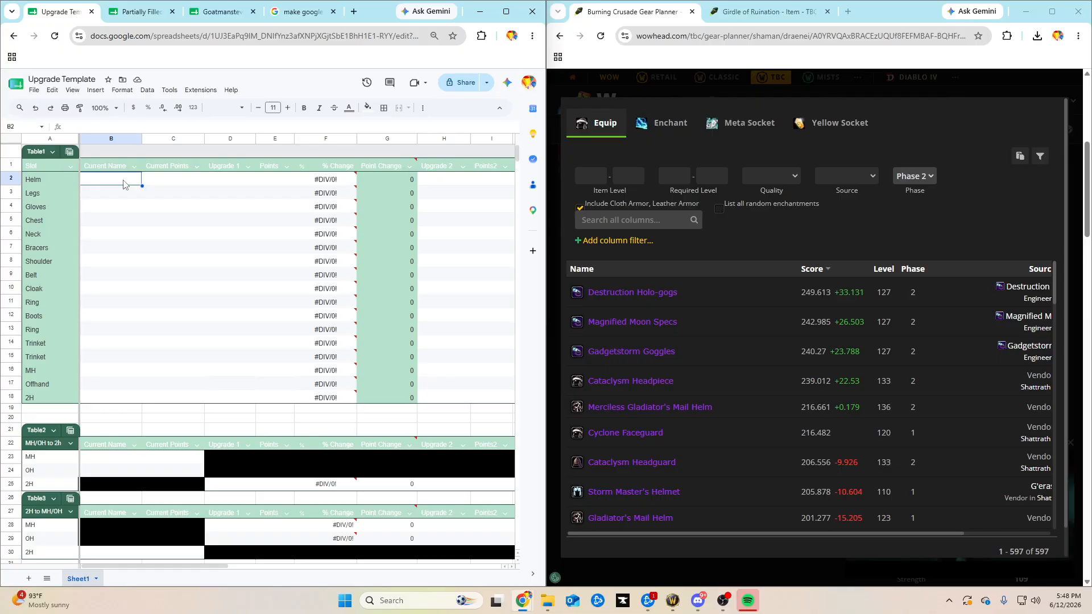
pyautogui.click(718, 87)
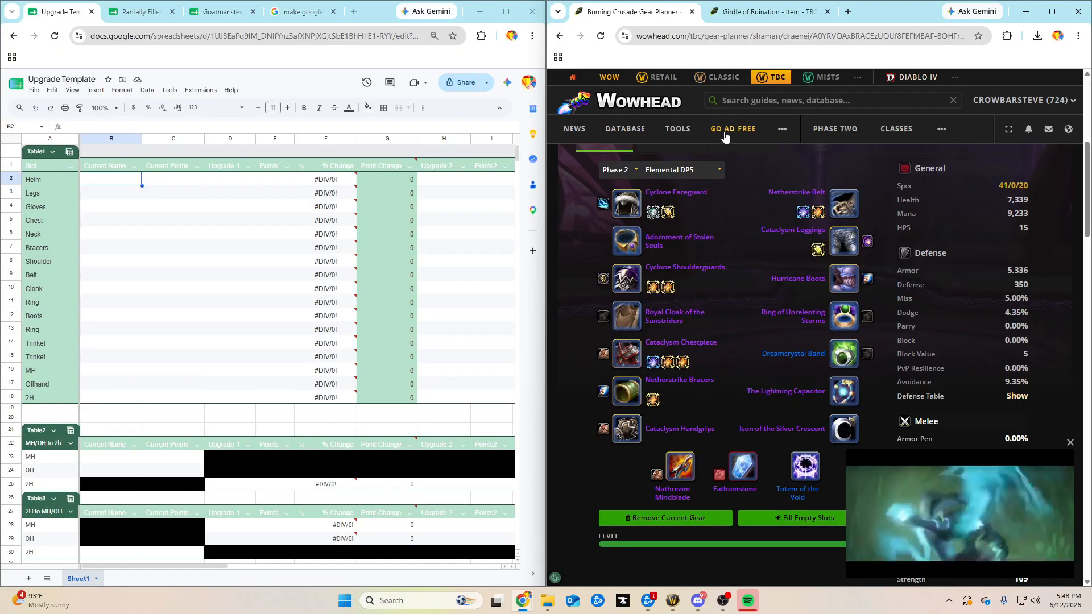
pyautogui.click(113, 182)
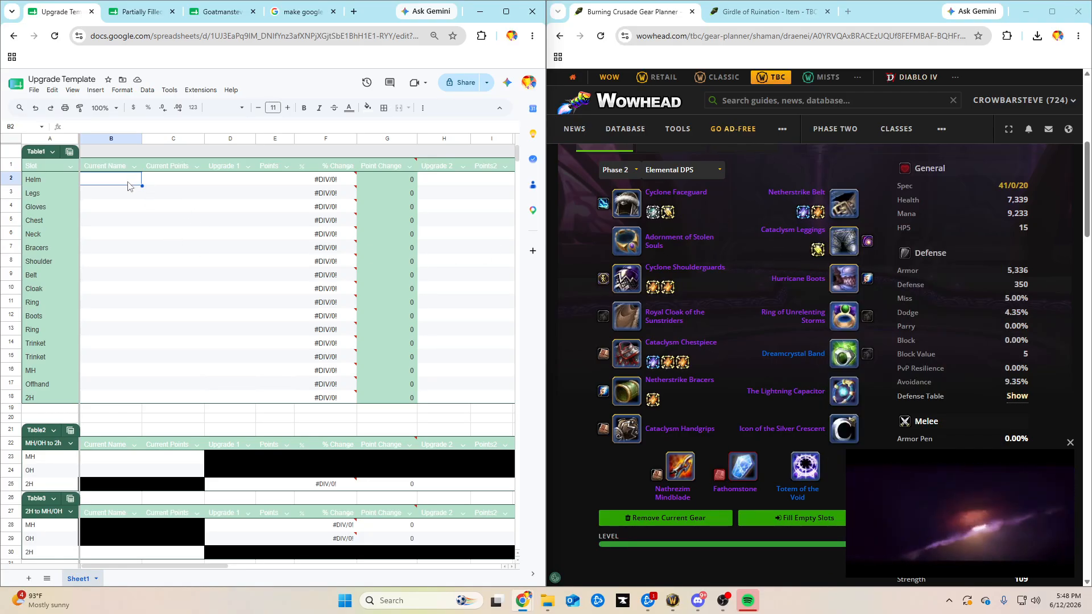
pyautogui.write('T4 Helm')
pyautogui.press('Tab')
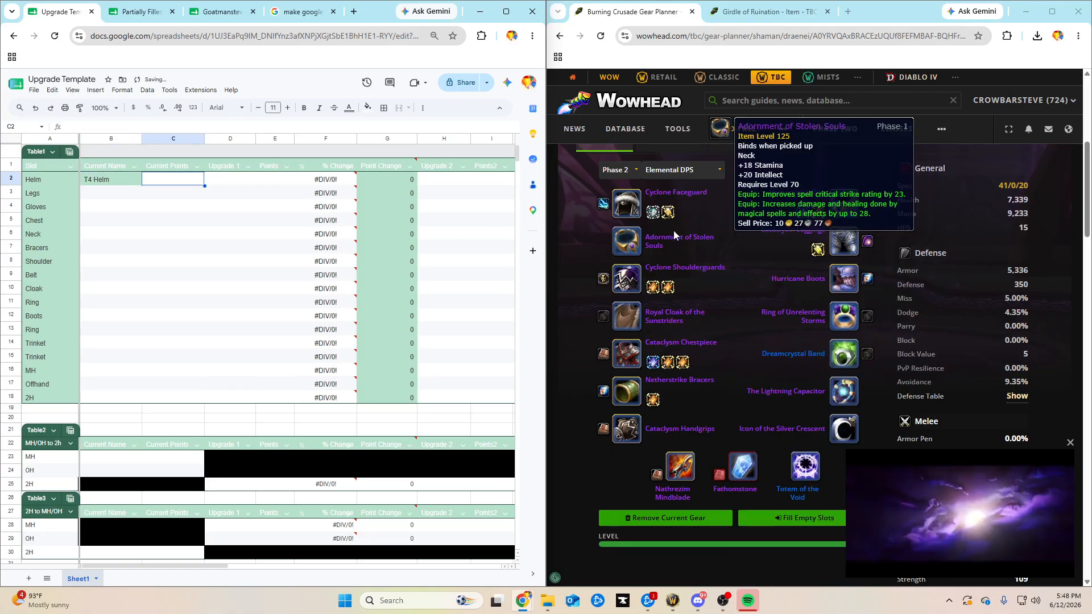
pyautogui.click(634, 212)
pyautogui.click(634, 212)
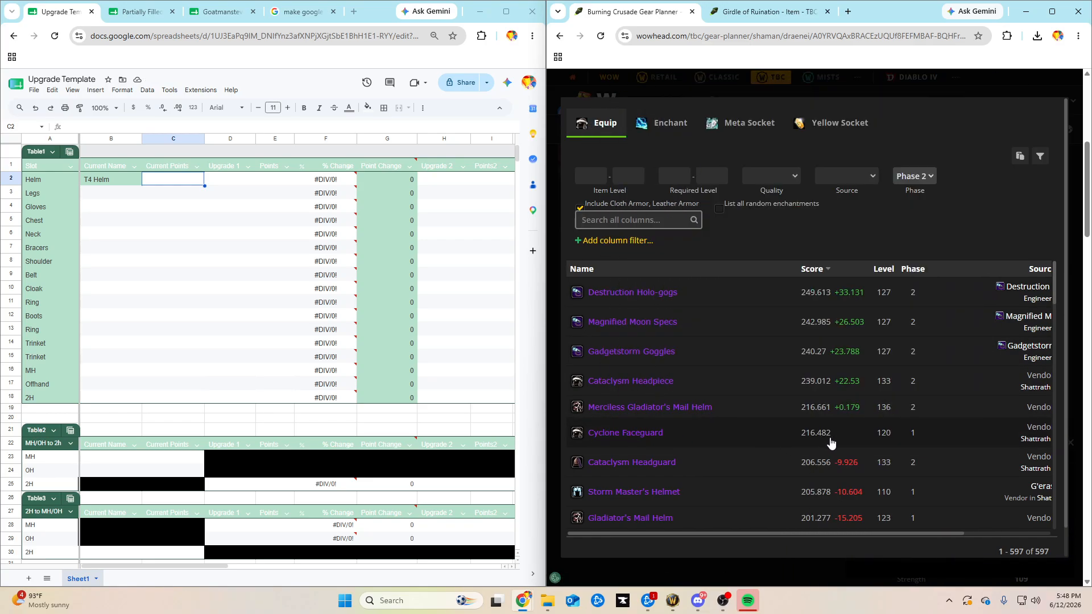
pyautogui.click(153, 180)
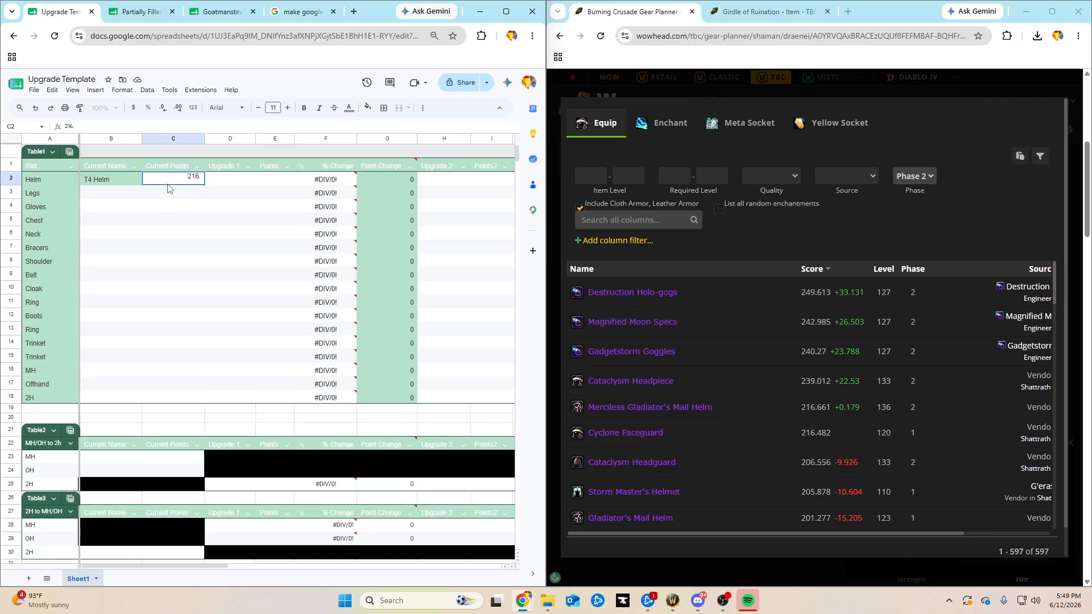
pyautogui.click(244, 183)
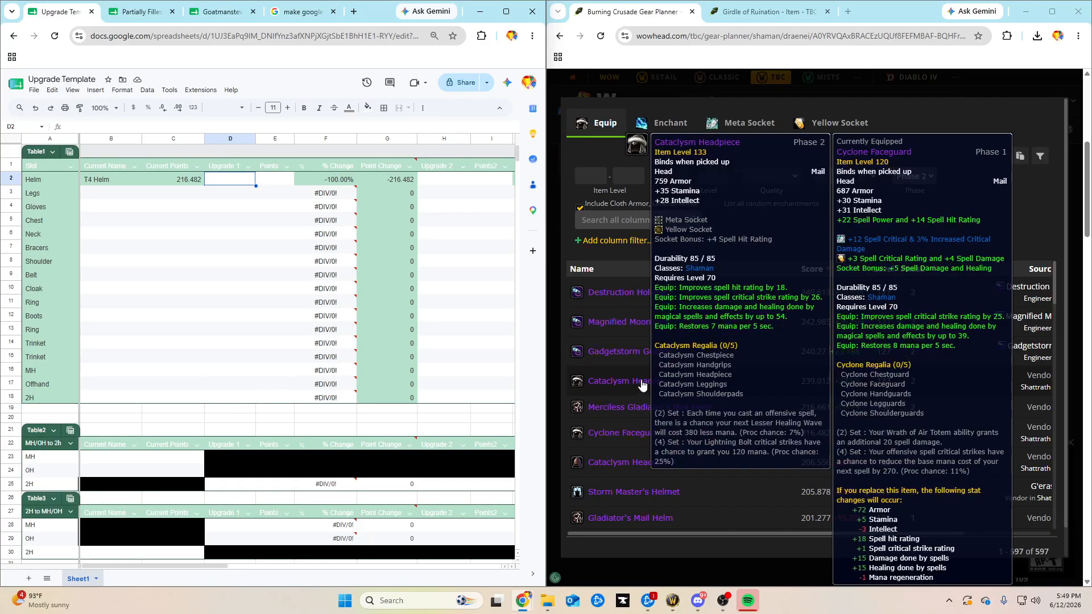
# Enter T5 Helm as Upgrade 1 in the Helm row with 239.012 points, and check its percentage and point change
pyautogui.click(231, 179)
pyautogui.write('T')
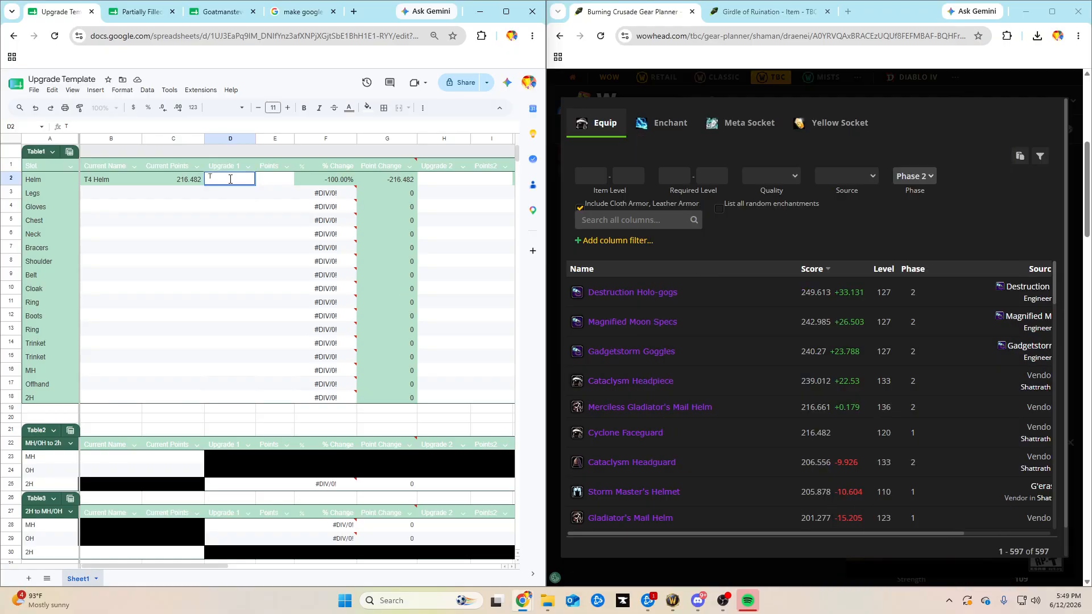
pyautogui.write('5 Helm')
pyautogui.press('Tab')
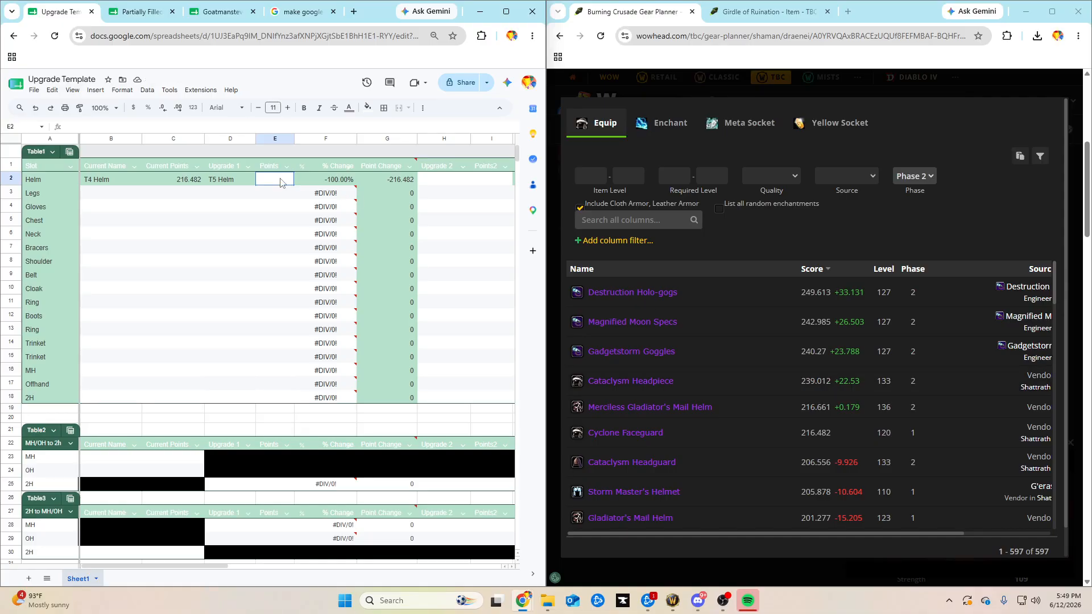
pyautogui.write('239.012')
pyautogui.press('Return')
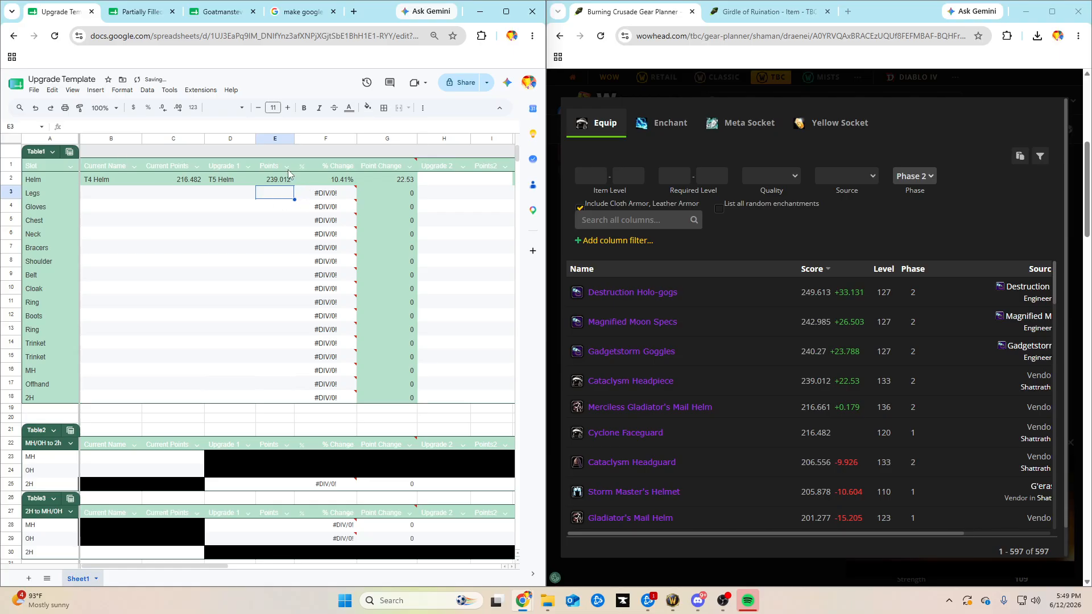
pyautogui.click(404, 178)
pyautogui.press('Left')
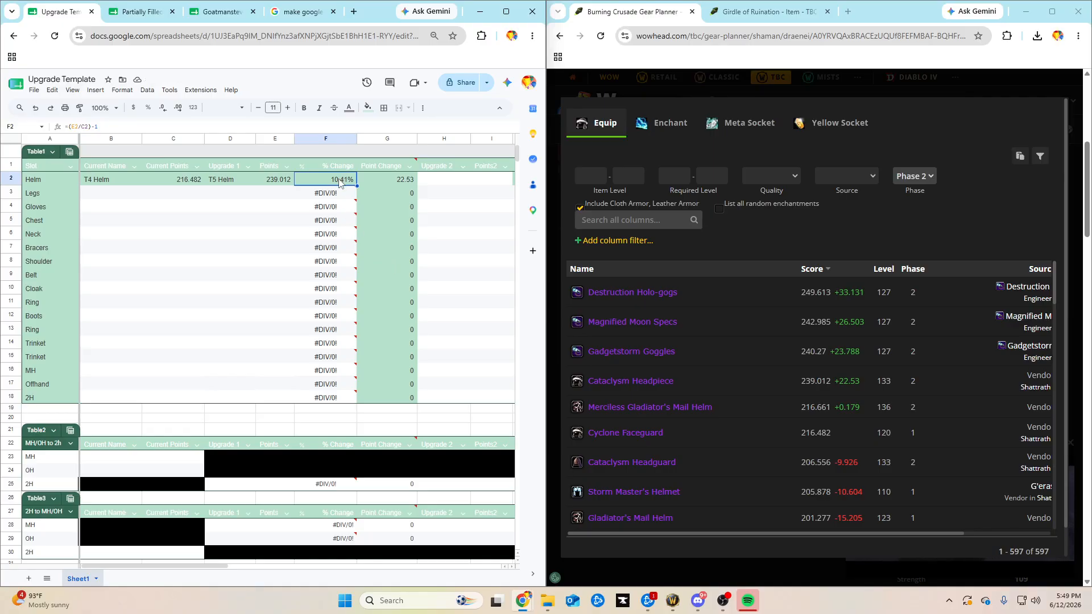
# Review the helm's enchant, meta socket and yellow socket options and their scores in the planner
pyautogui.click(665, 124)
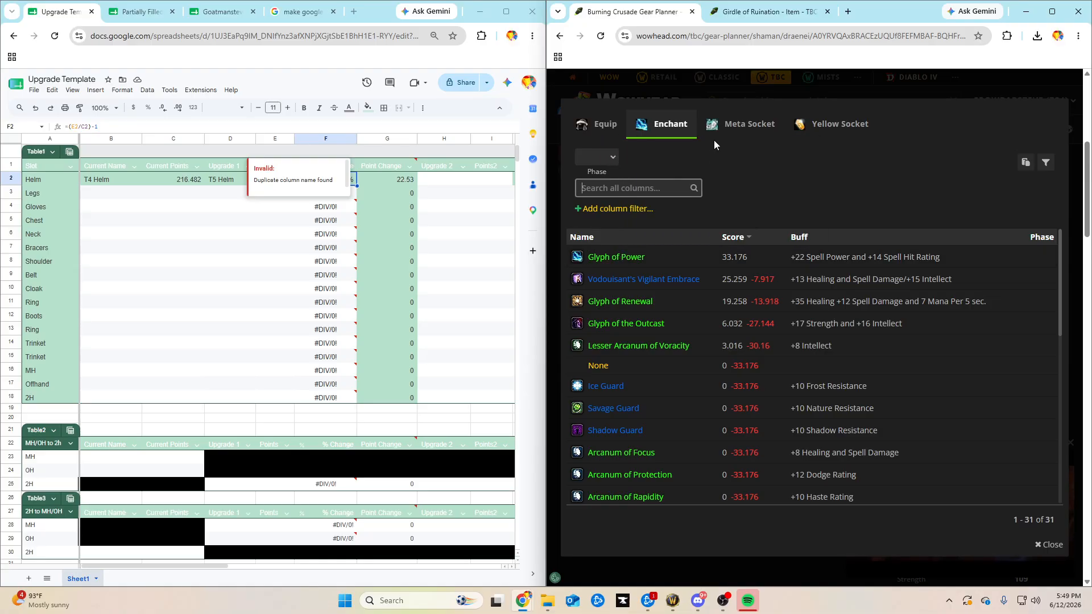
pyautogui.click(730, 124)
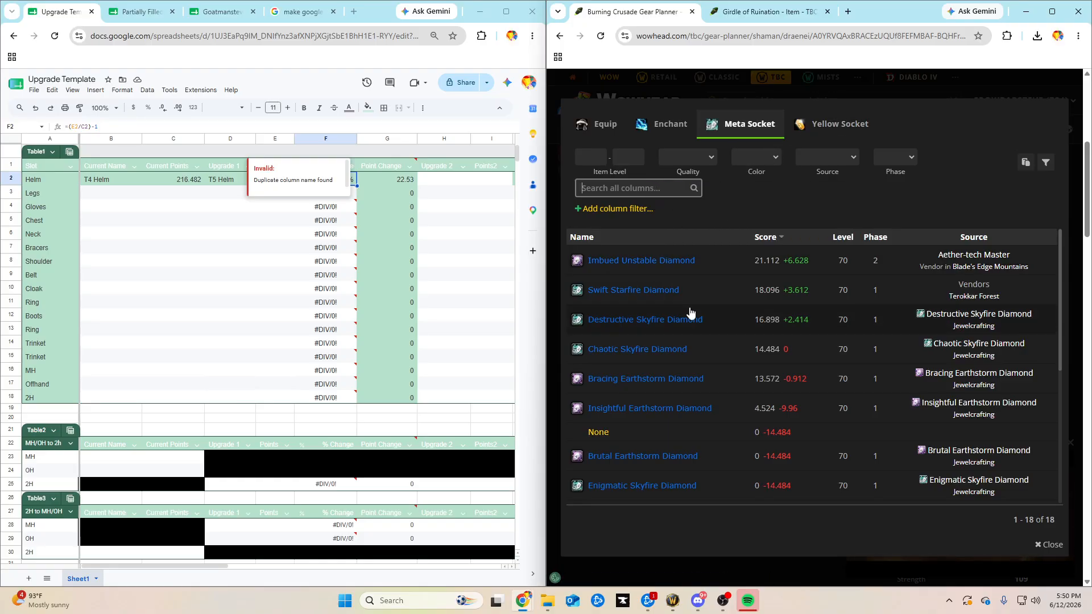
pyautogui.click(852, 125)
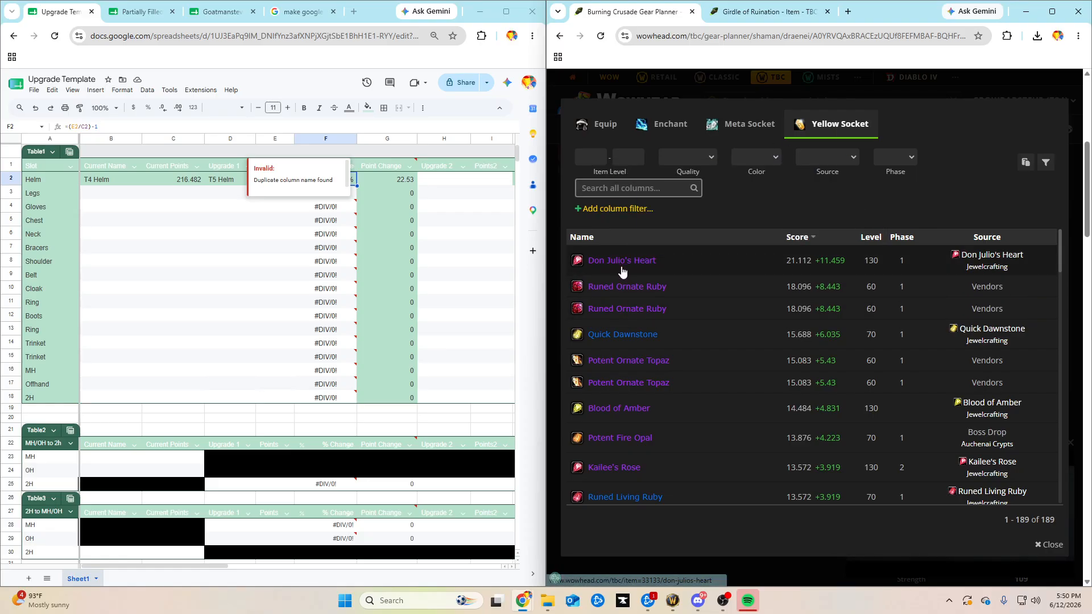
pyautogui.moveTo(624, 261)
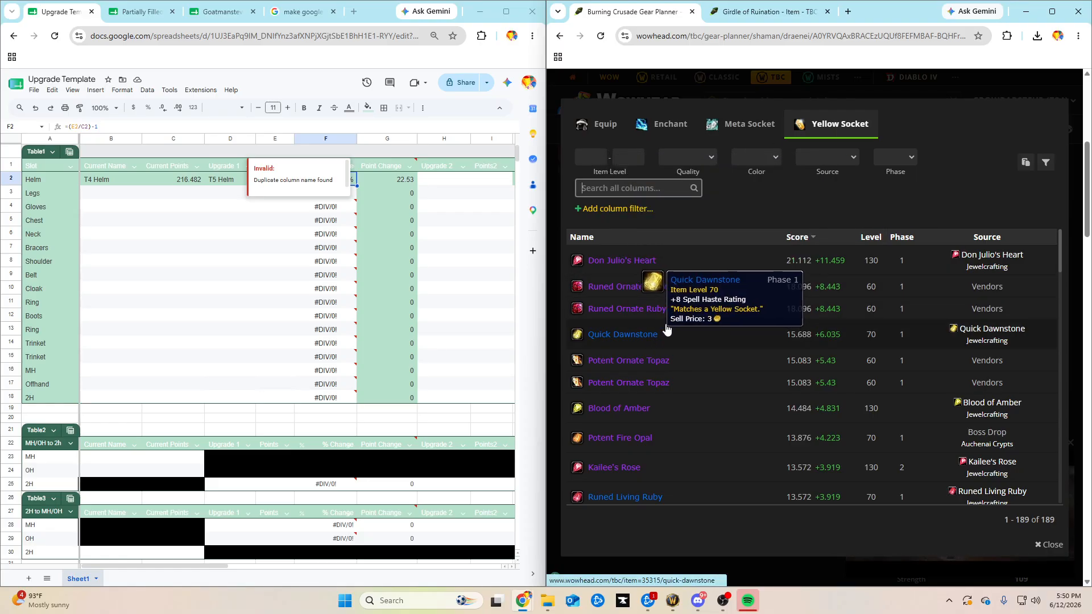
pyautogui.click(657, 87)
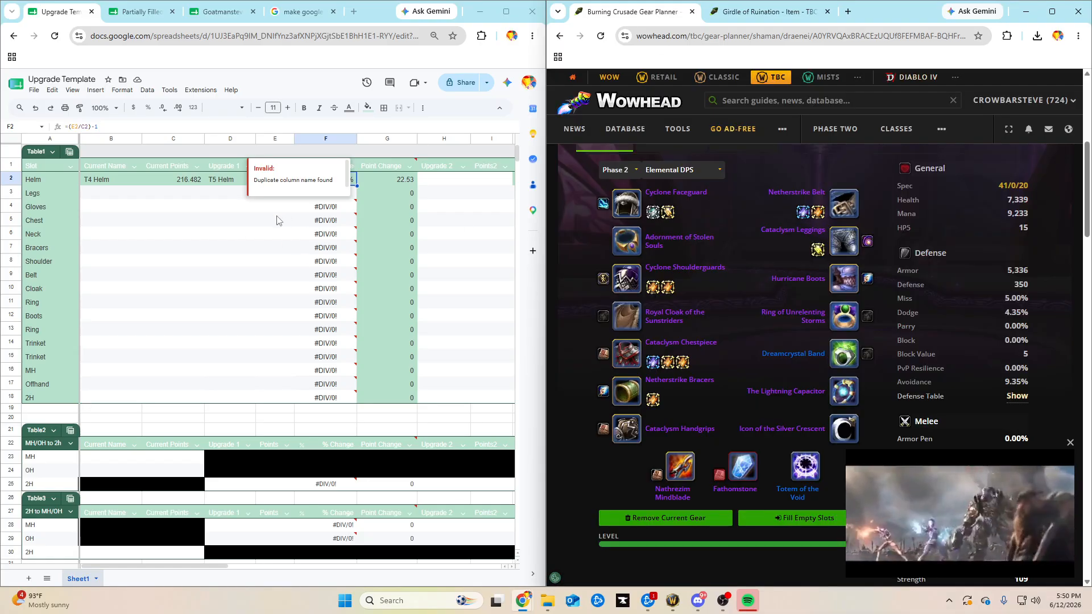
# Enter T5 Legs as the current name in the Legs row and list the planner's leg items with their scores
pyautogui.click(230, 193)
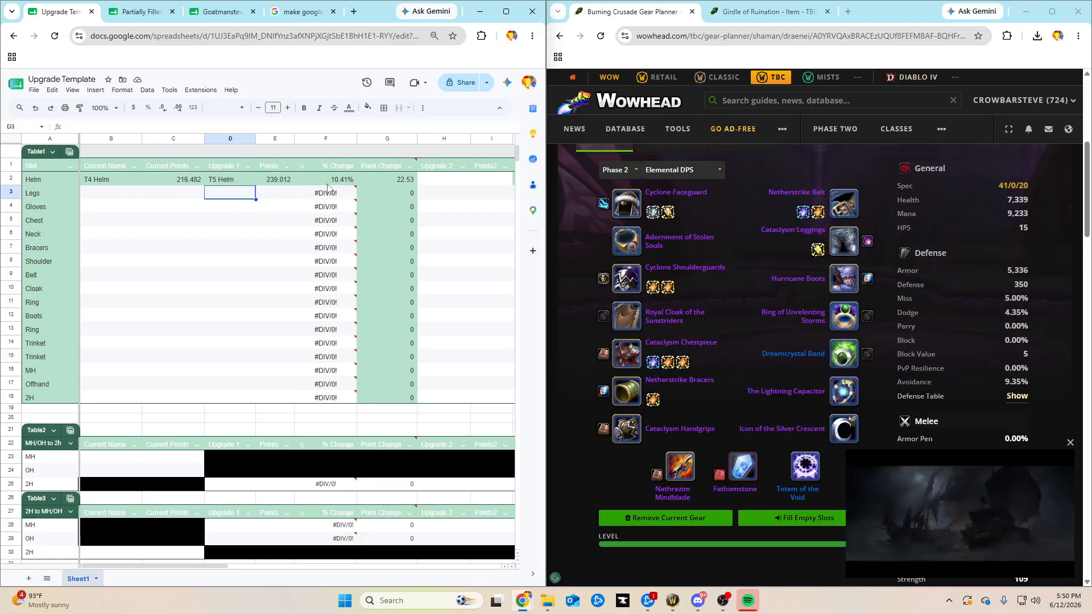
pyautogui.click(115, 192)
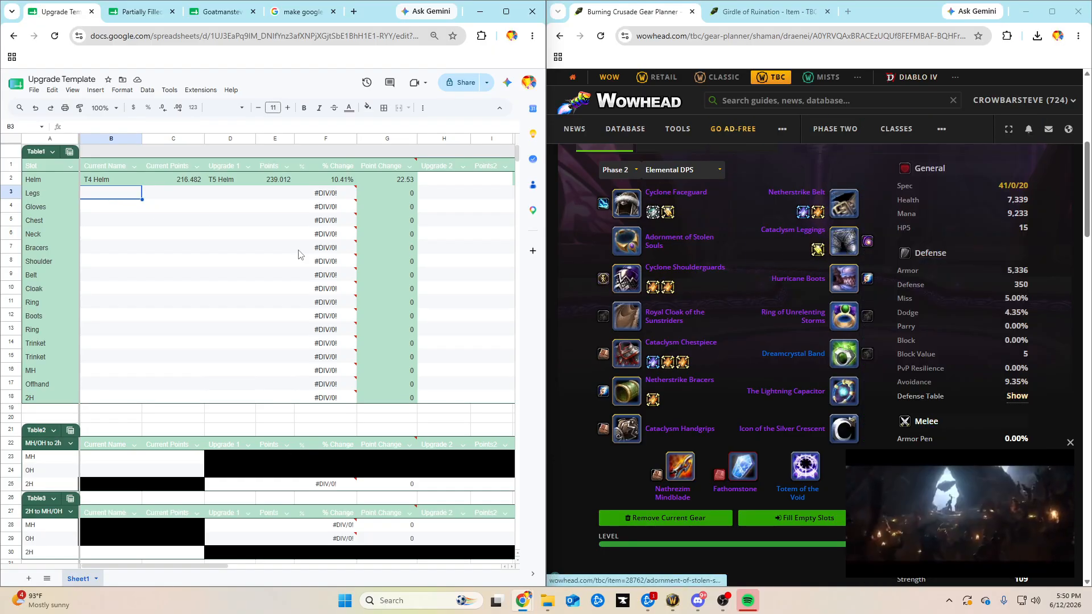
pyautogui.write('T')
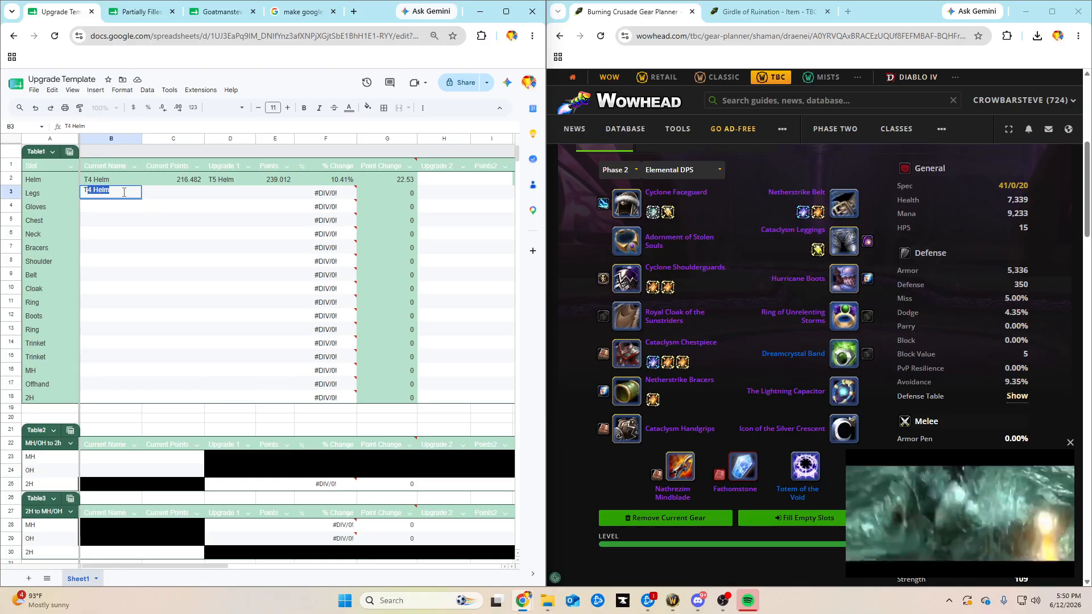
pyautogui.write('5 Legs')
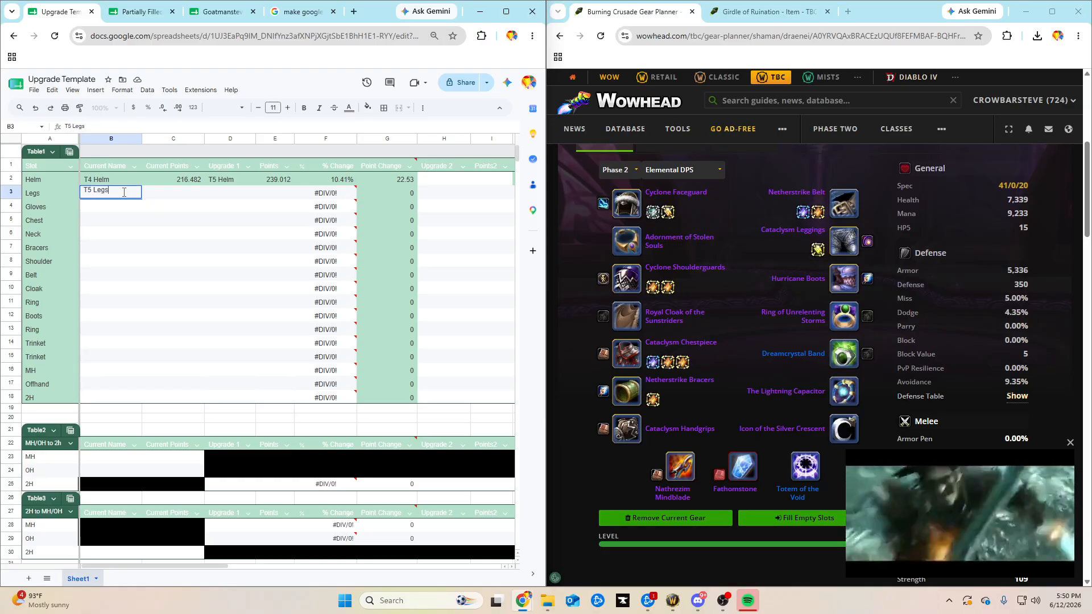
pyautogui.press('Tab')
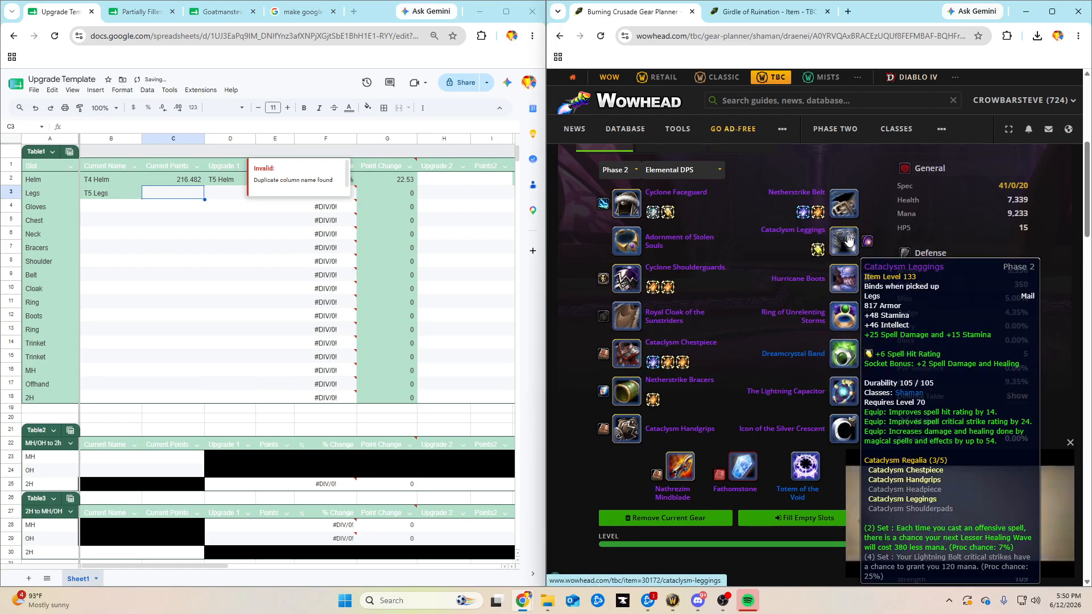
pyautogui.click(795, 246)
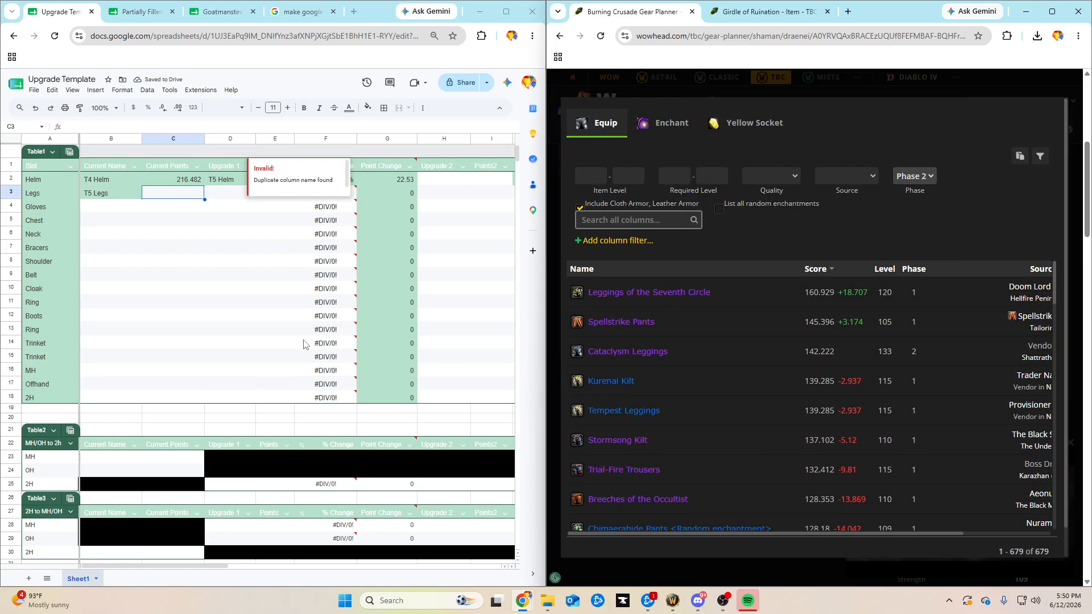
pyautogui.moveTo(167, 186); pyautogui.dragTo(170, 183)
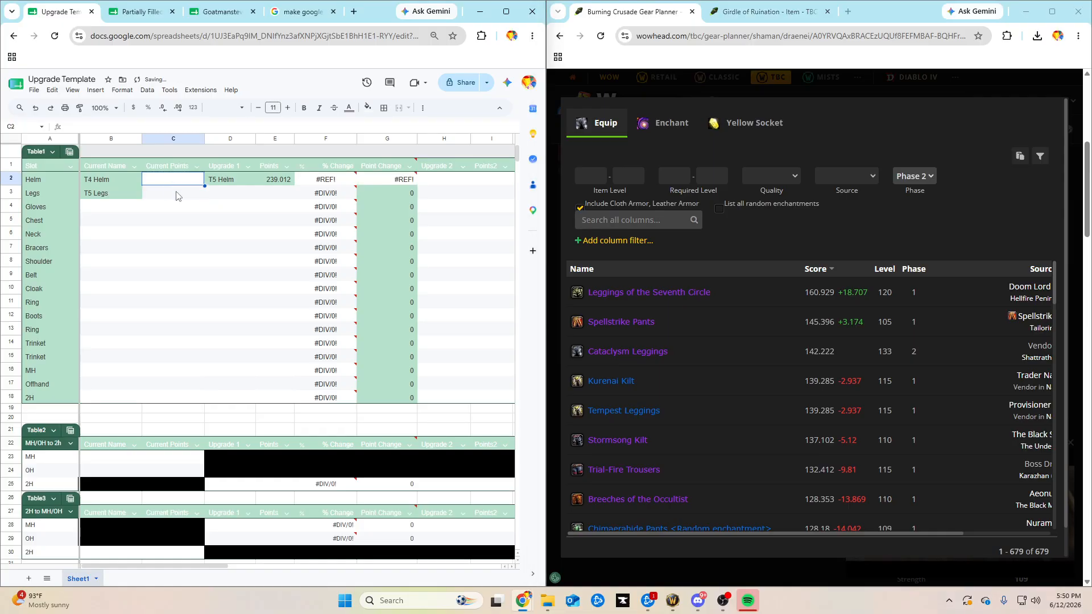
pyautogui.click(176, 193)
pyautogui.hotkey('ctrl', 'z')
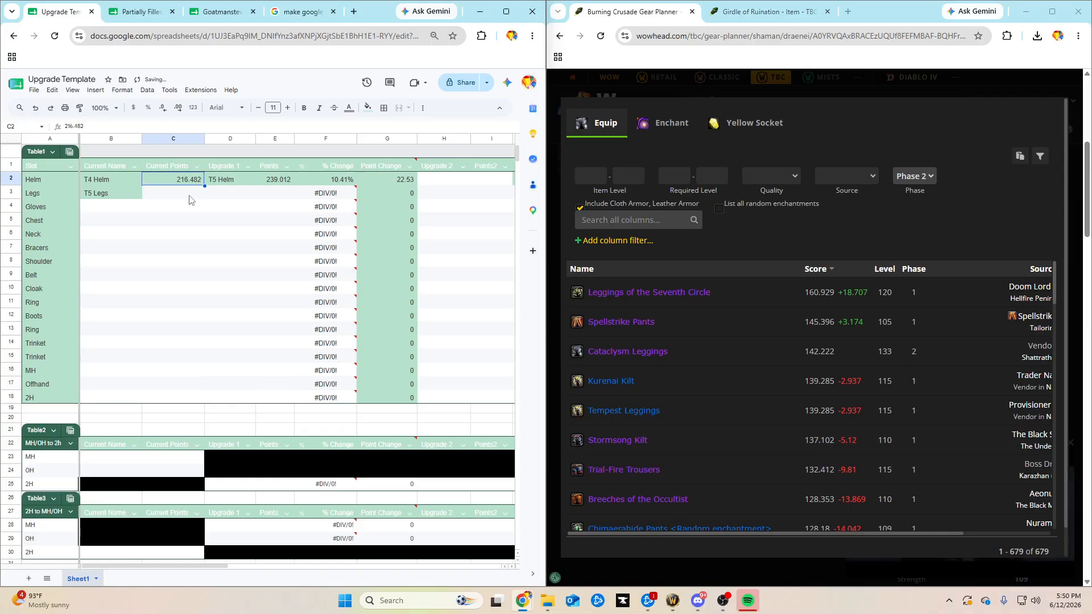
# Set the Legs row's current points to 142.222, enter Spellstrike as Upgrade 1 with 145.396 points, and check the percentage change
pyautogui.write('142.222')
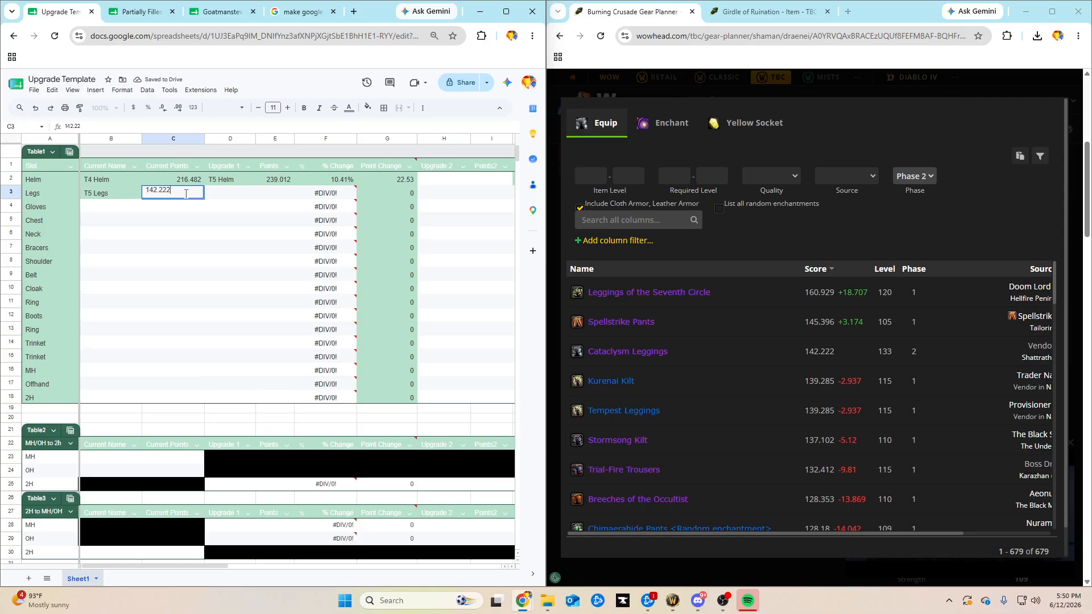
pyautogui.press('Tab')
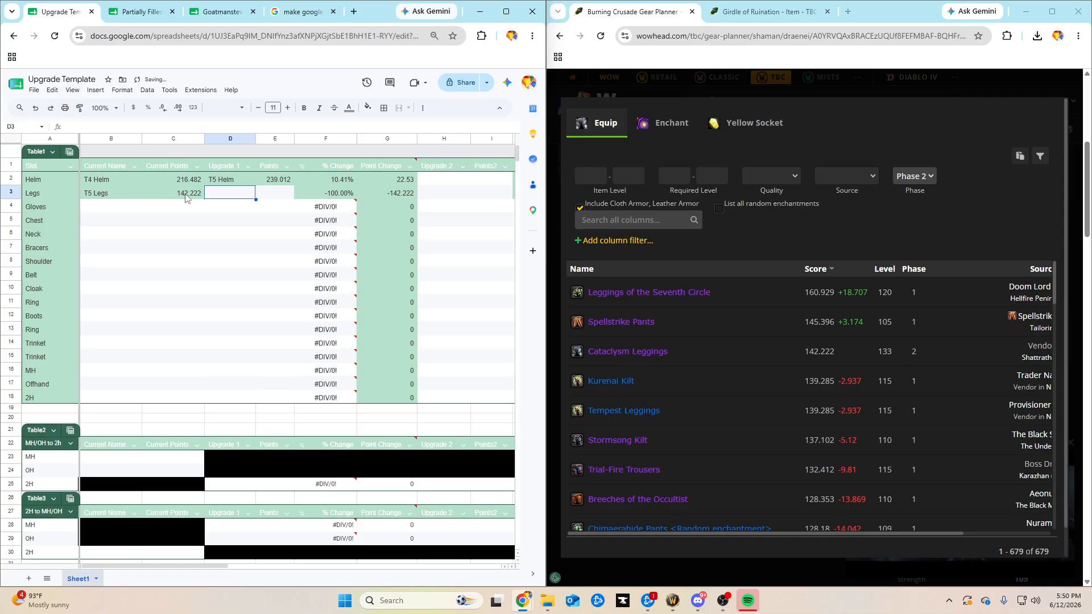
pyautogui.write('Se')
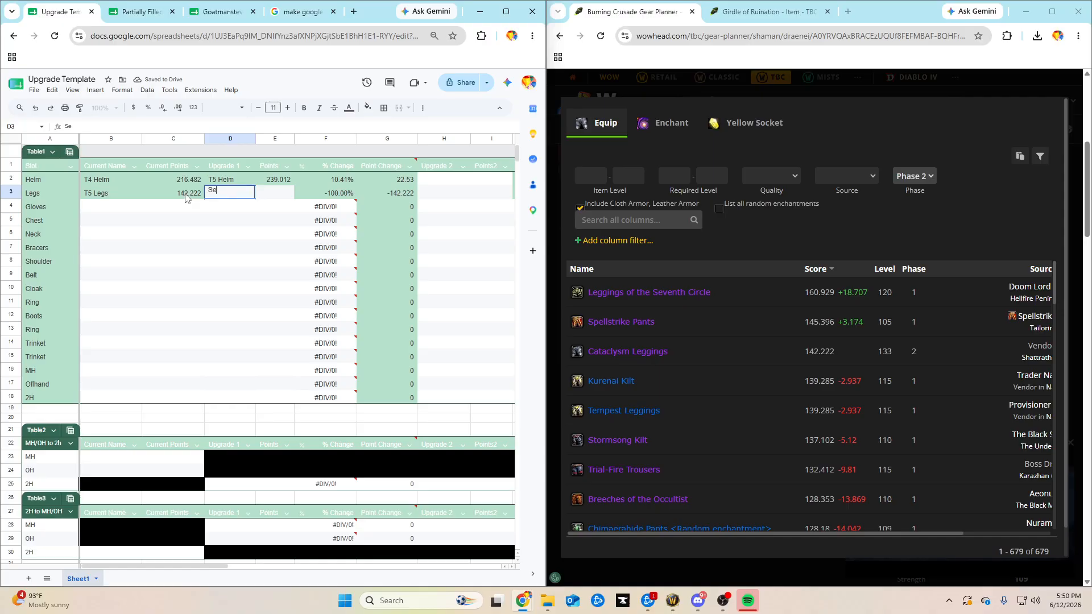
pyautogui.write('ellstrike')
pyautogui.press('Tab')
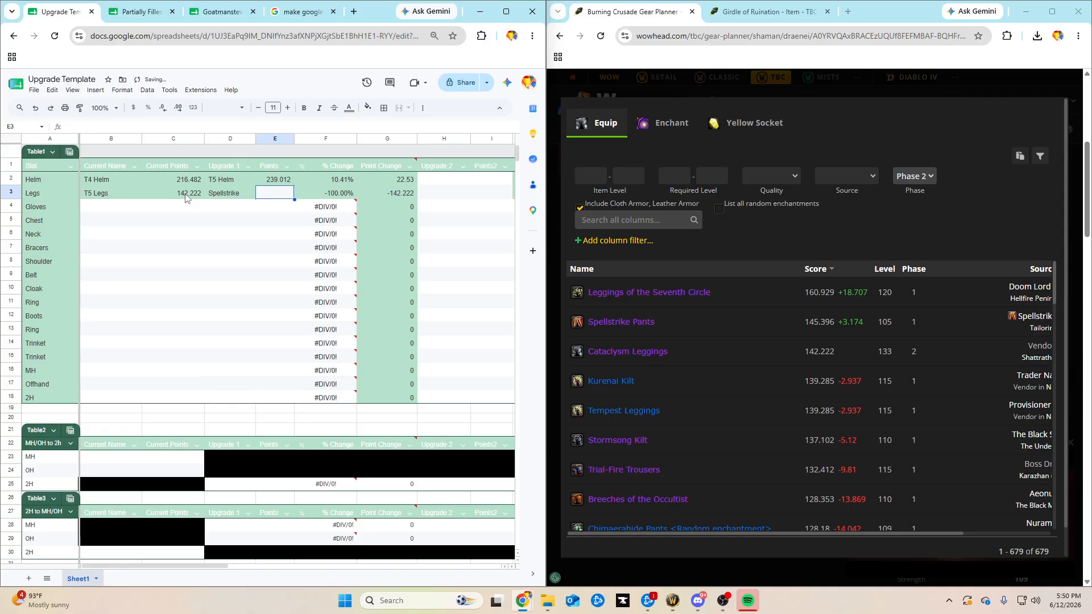
pyautogui.write('145.396')
pyautogui.press('Return')
pyautogui.click(338, 191)
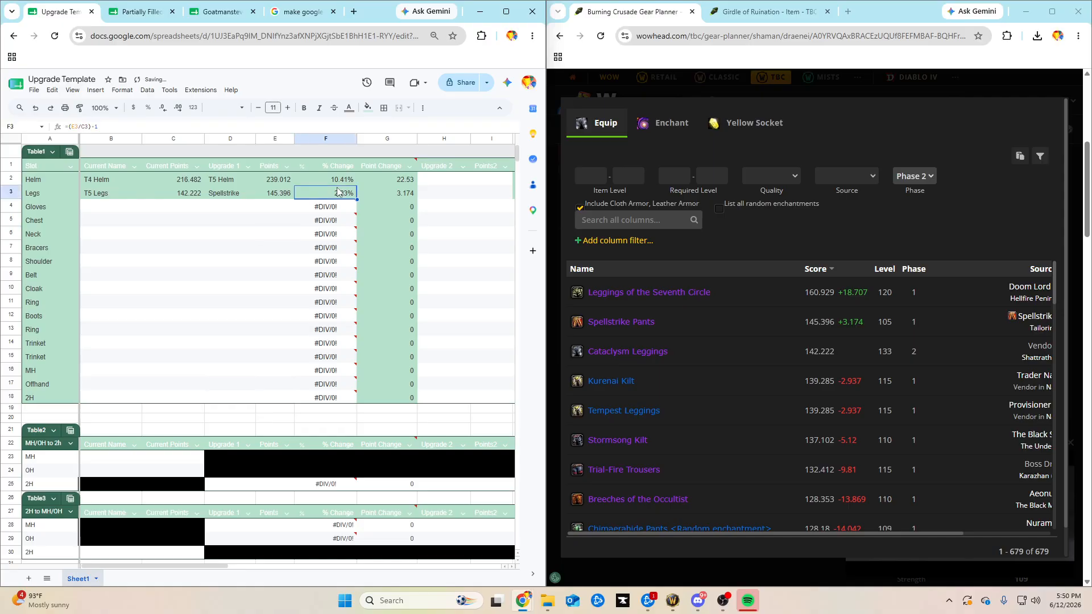
pyautogui.click(277, 194)
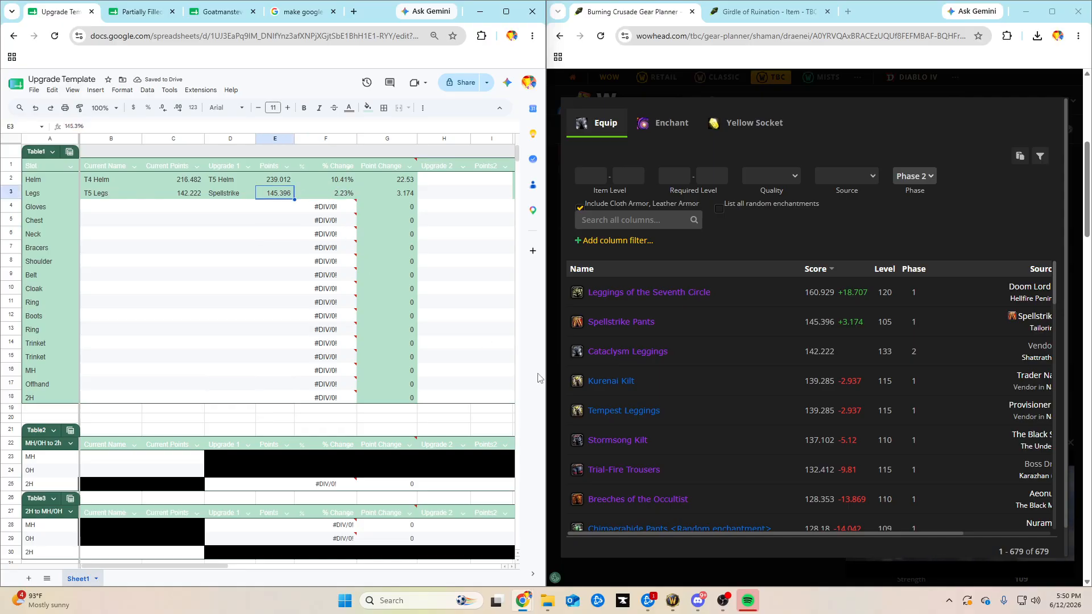
pyautogui.click(346, 196)
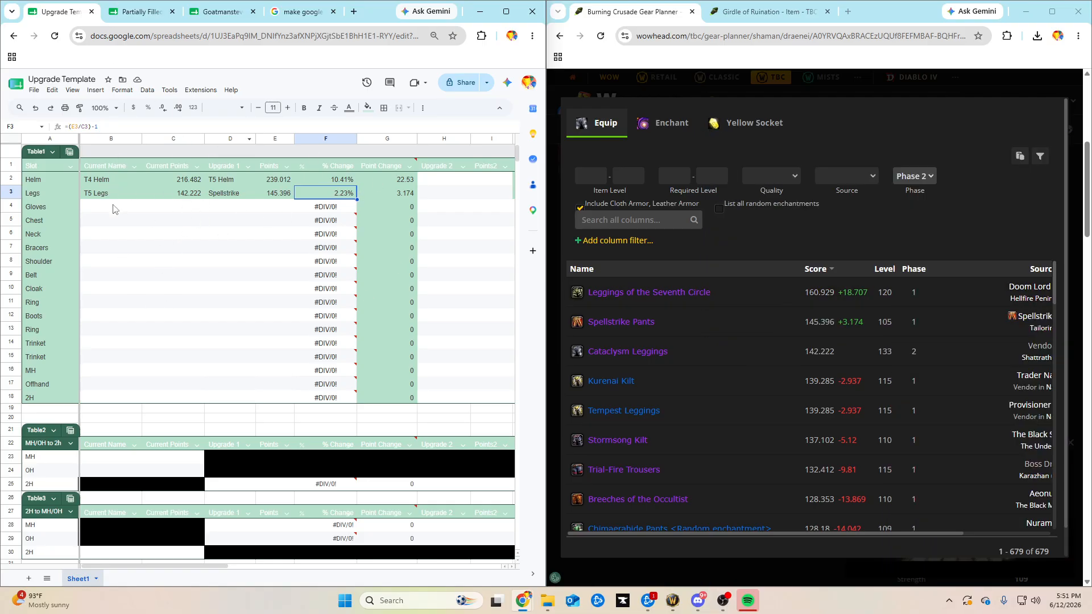
# Open the partially filled template and then the completed example sheet, and review its Helm row from current item to percentage change
pyautogui.click(139, 12)
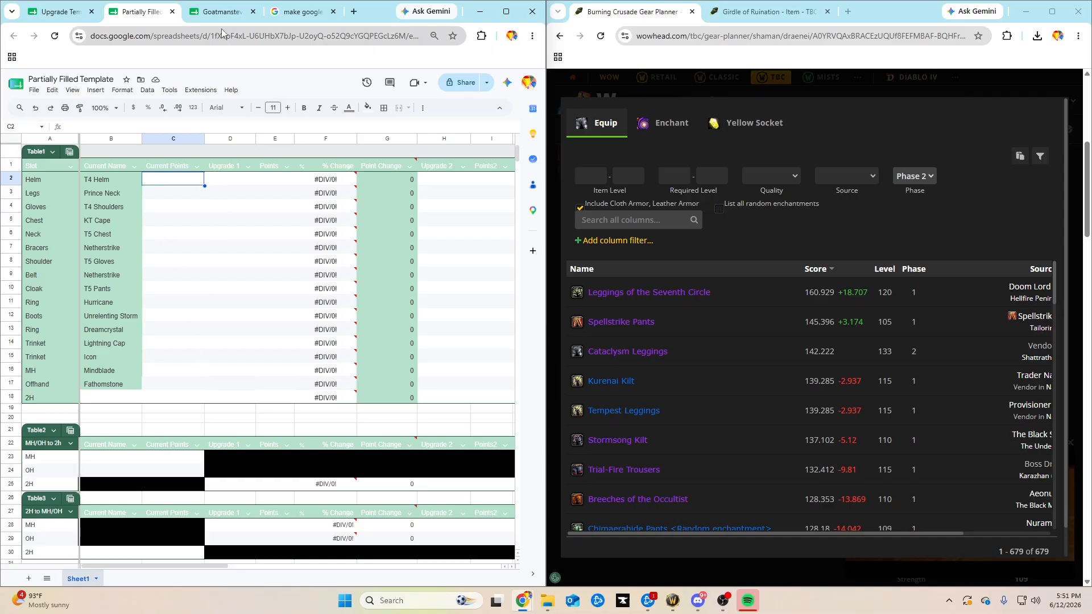
pyautogui.click(221, 11)
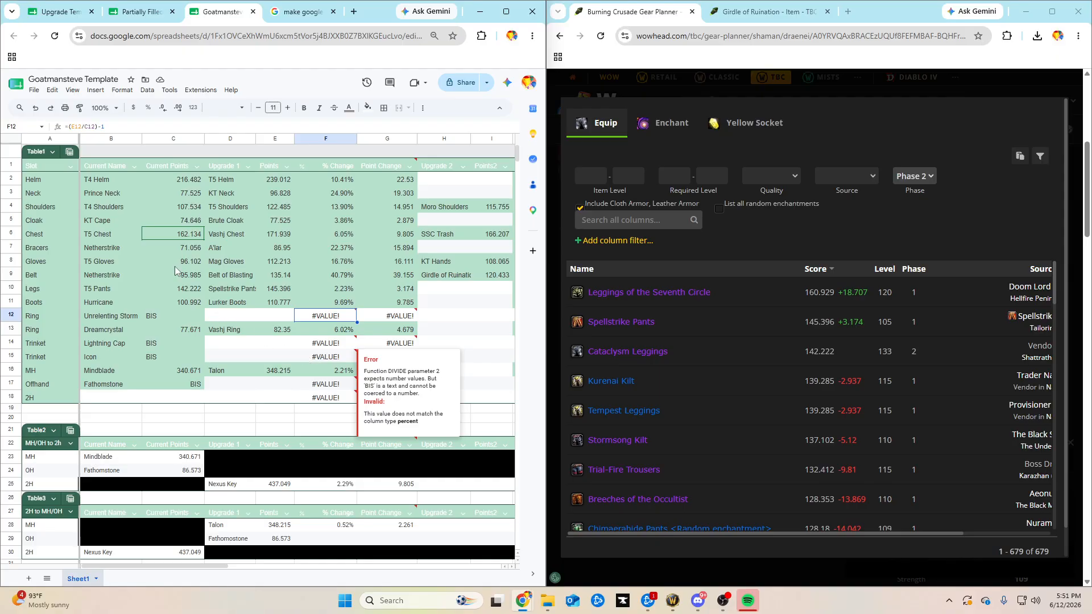
pyautogui.click(213, 196)
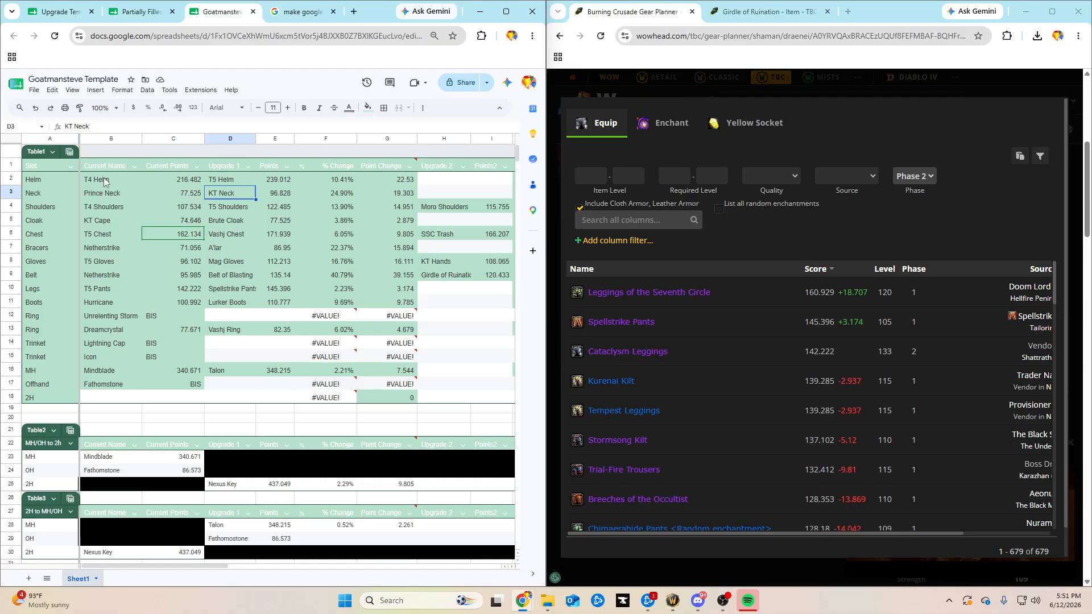
pyautogui.click(135, 182)
pyautogui.click(179, 183)
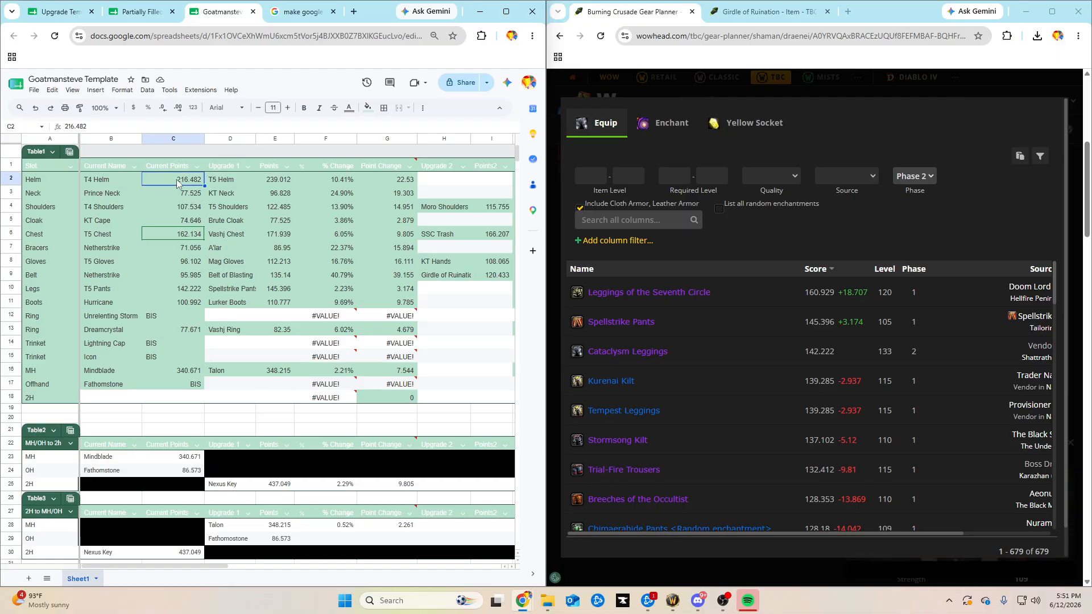
pyautogui.click(248, 186)
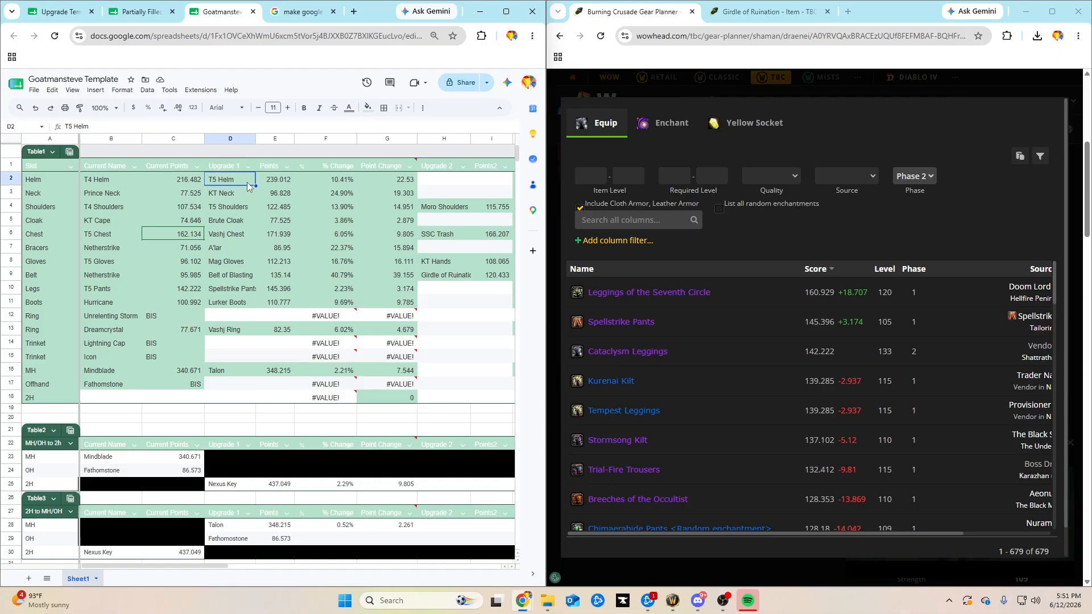
pyautogui.click(292, 186)
pyautogui.click(329, 181)
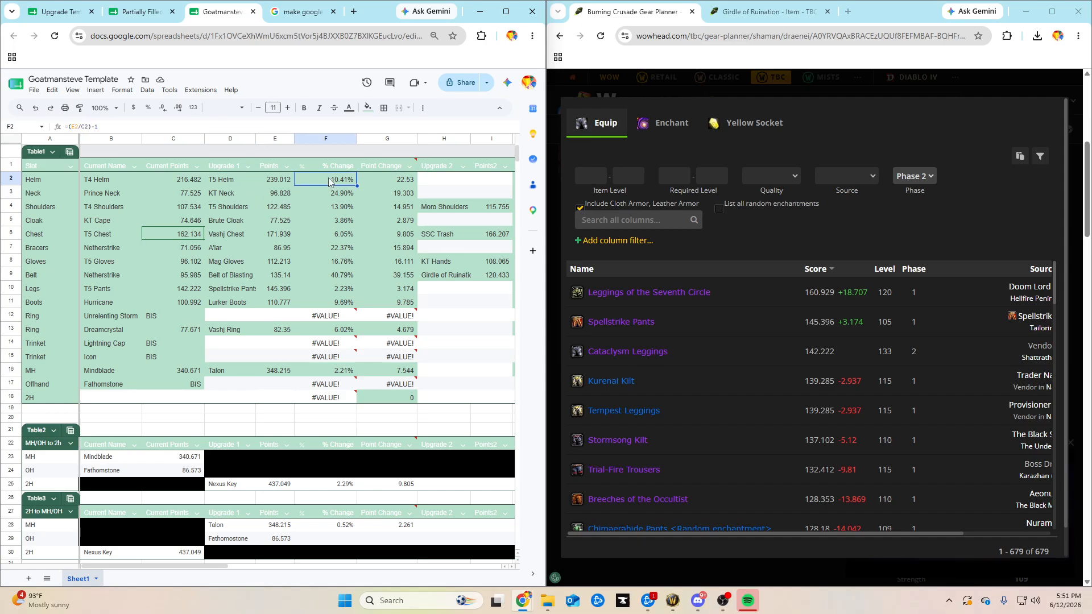
# Examine the % Change column in the completed sheet, comparing the Helm, Neck and Bracers upgrades
pyautogui.click(343, 169)
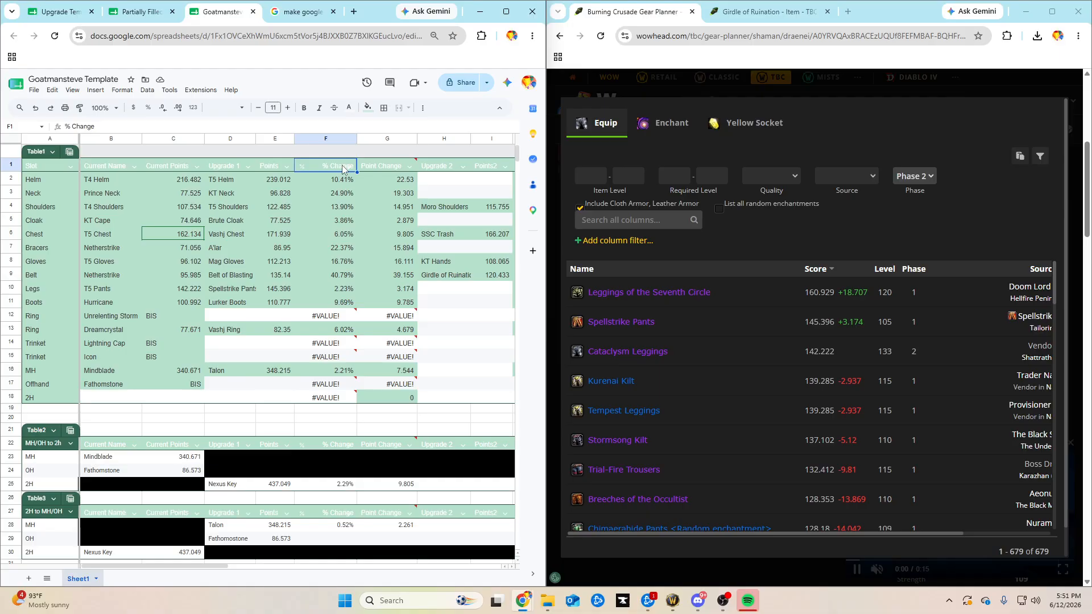
pyautogui.rightClick(332, 171)
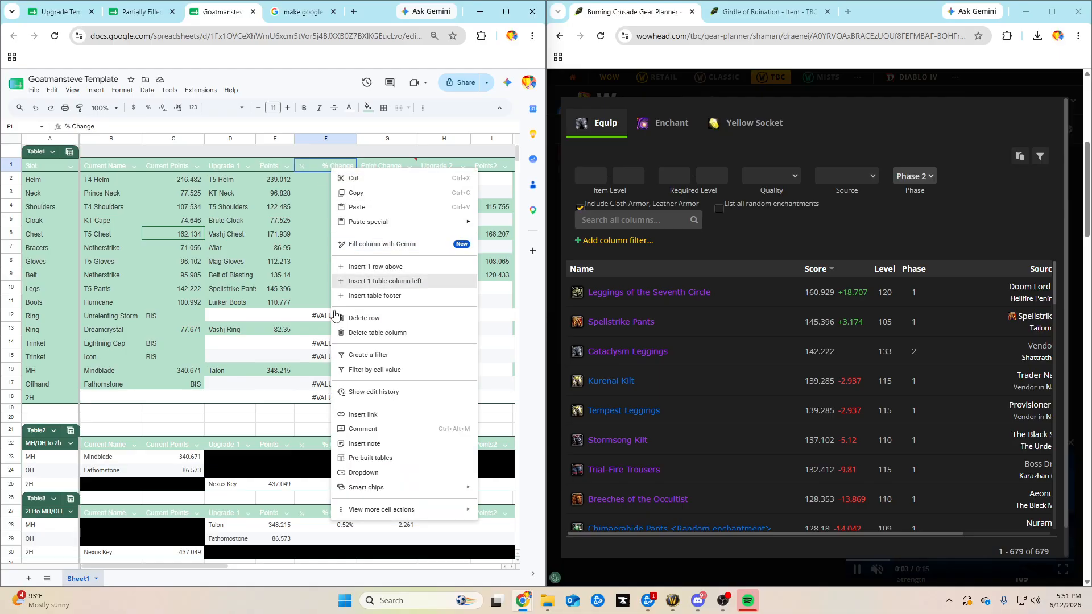
pyautogui.click(279, 266)
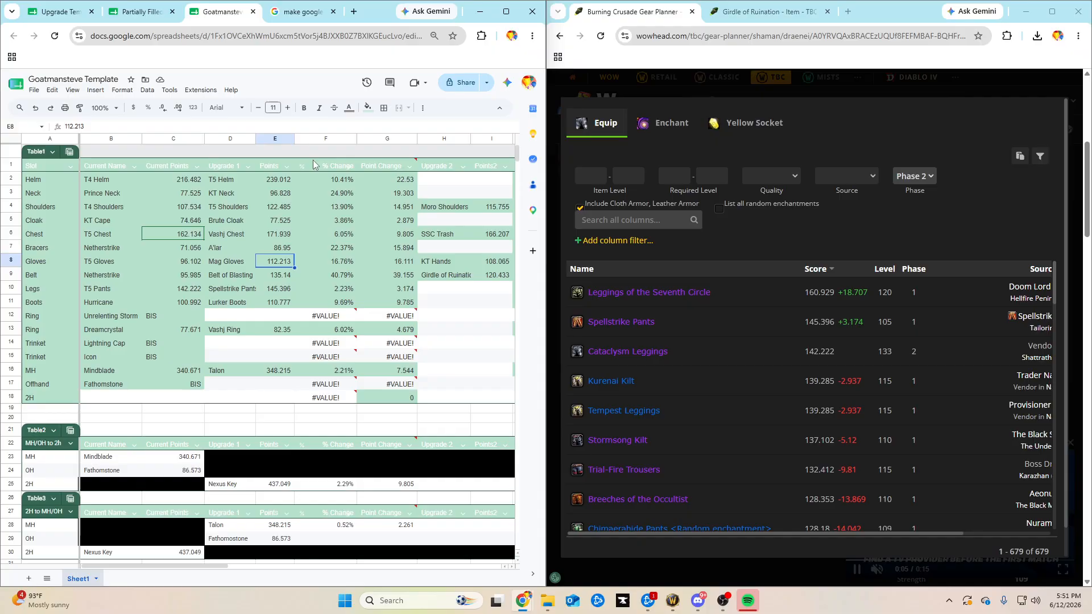
pyautogui.click(325, 193)
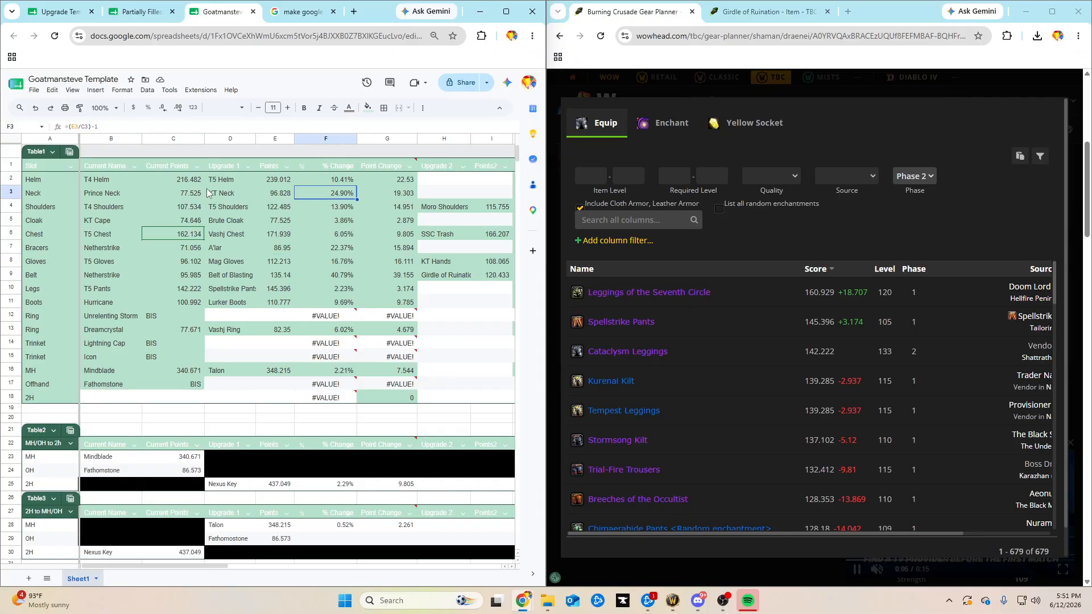
pyautogui.click(303, 181)
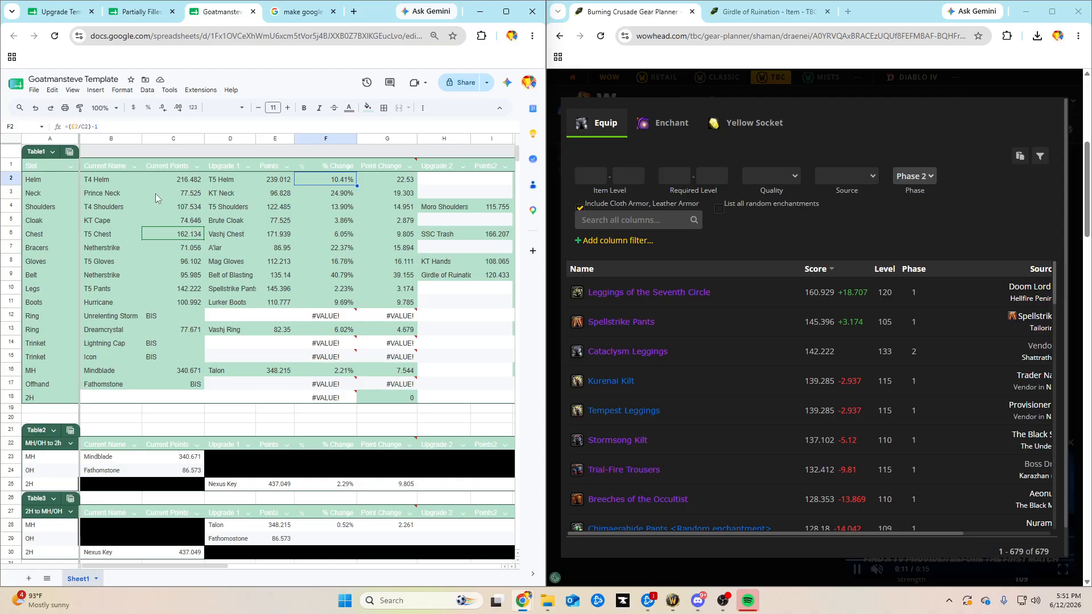
pyautogui.moveTo(342, 193); pyautogui.dragTo(128, 194)
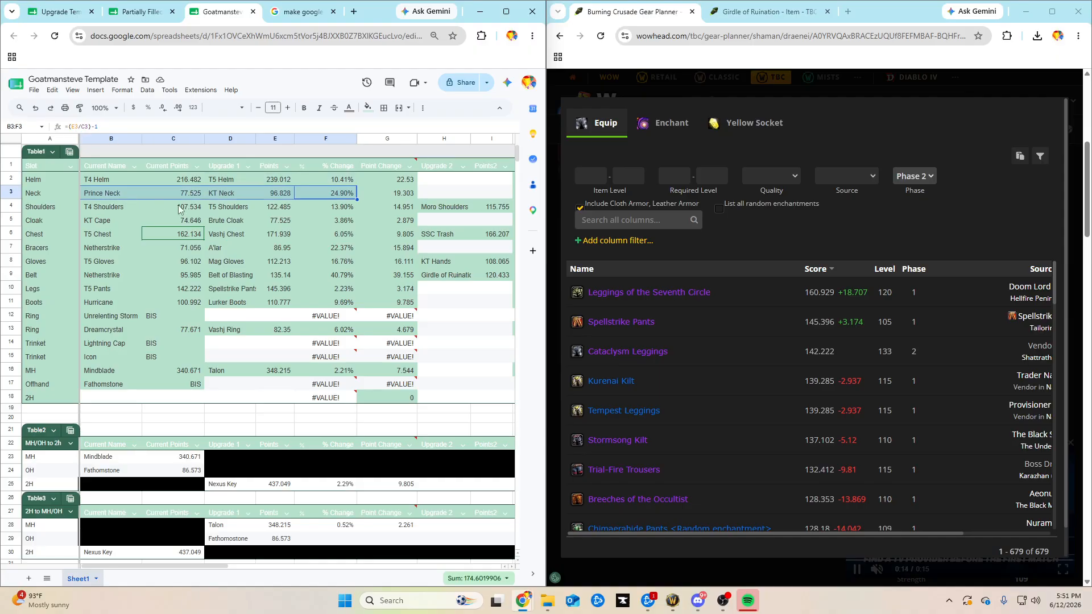
pyautogui.click(355, 220)
pyautogui.moveTo(339, 252); pyautogui.dragTo(121, 249)
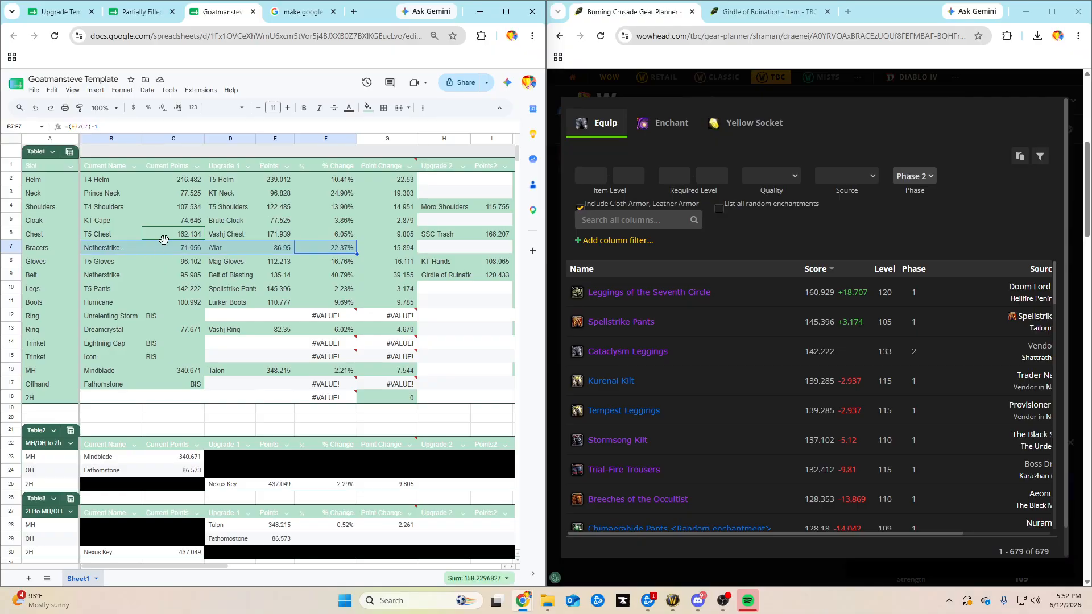
# Compare the Belt row's three upgrade options, Belt of Blasting, Girdle of Ruination and Screaming Terrors, by their percentage changes
pyautogui.moveTo(340, 280); pyautogui.dragTo(234, 278)
pyautogui.click(233, 277)
pyautogui.moveTo(380, 278); pyautogui.dragTo(330, 276)
pyautogui.click(332, 277)
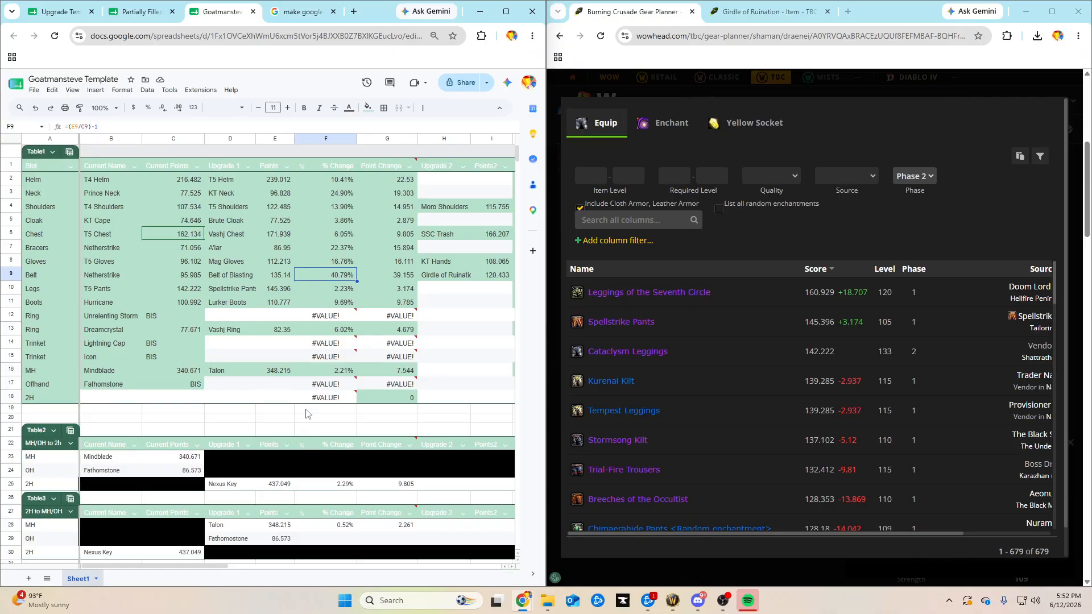
pyautogui.click(392, 273)
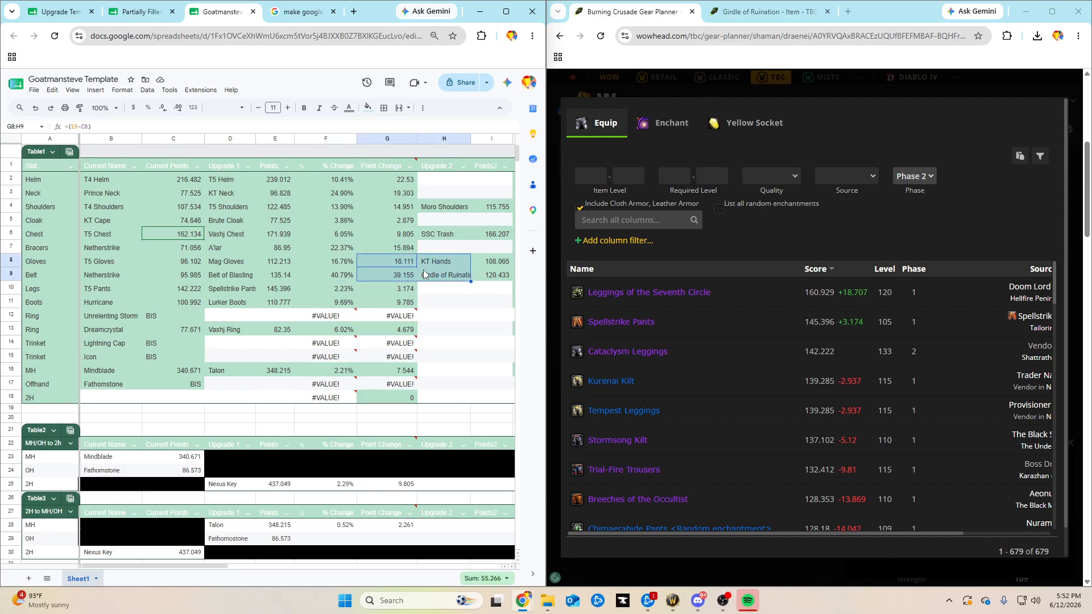
pyautogui.moveTo(214, 565); pyautogui.dragTo(298, 565)
pyautogui.click(305, 283)
pyautogui.click(312, 276)
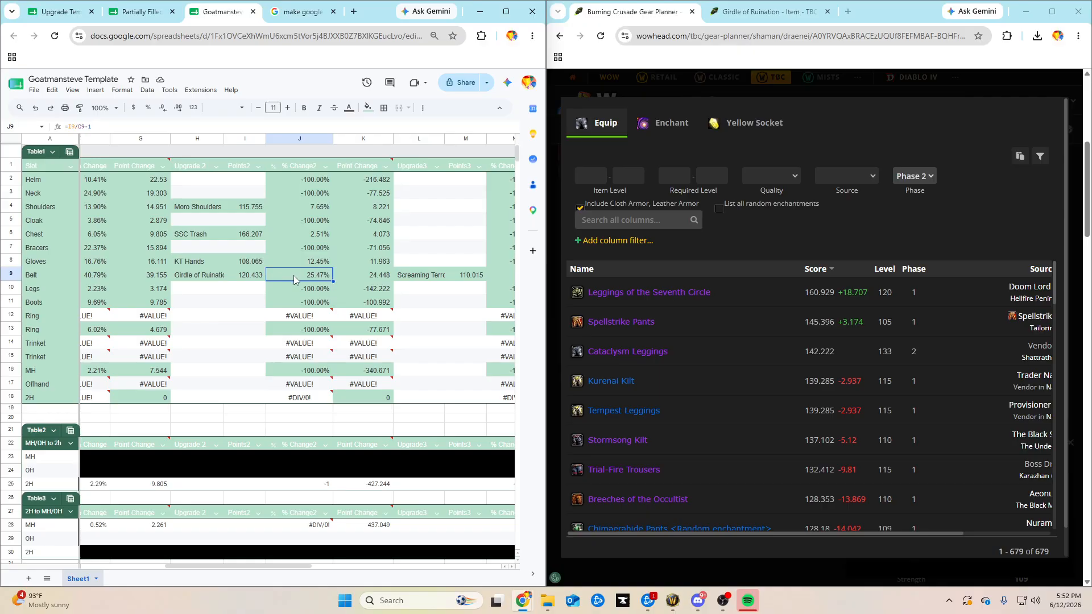
pyautogui.moveTo(228, 565); pyautogui.dragTo(282, 565)
pyautogui.click(270, 279)
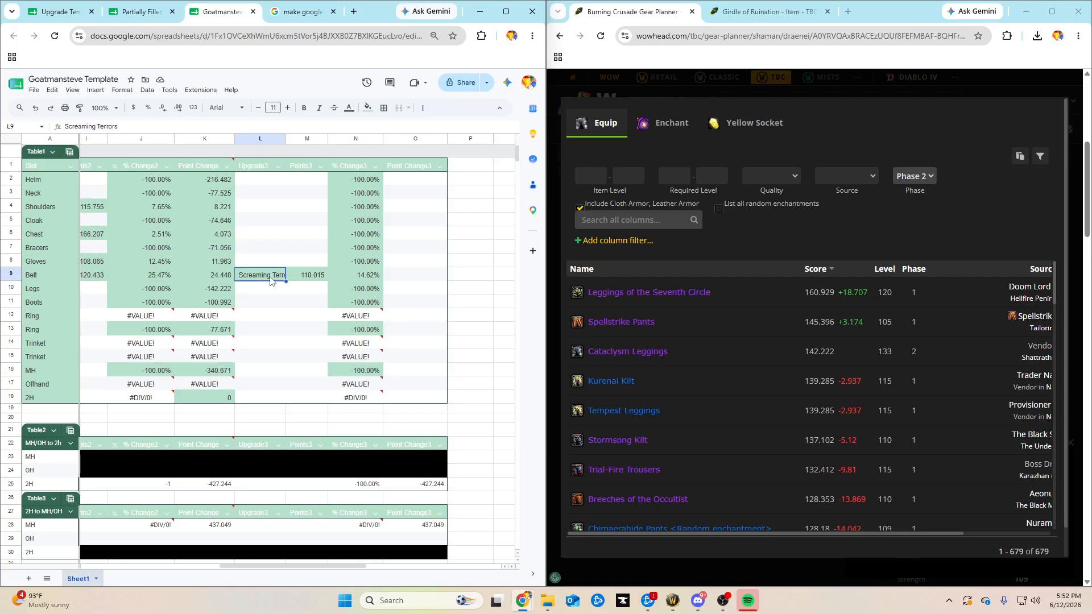
pyautogui.click(373, 277)
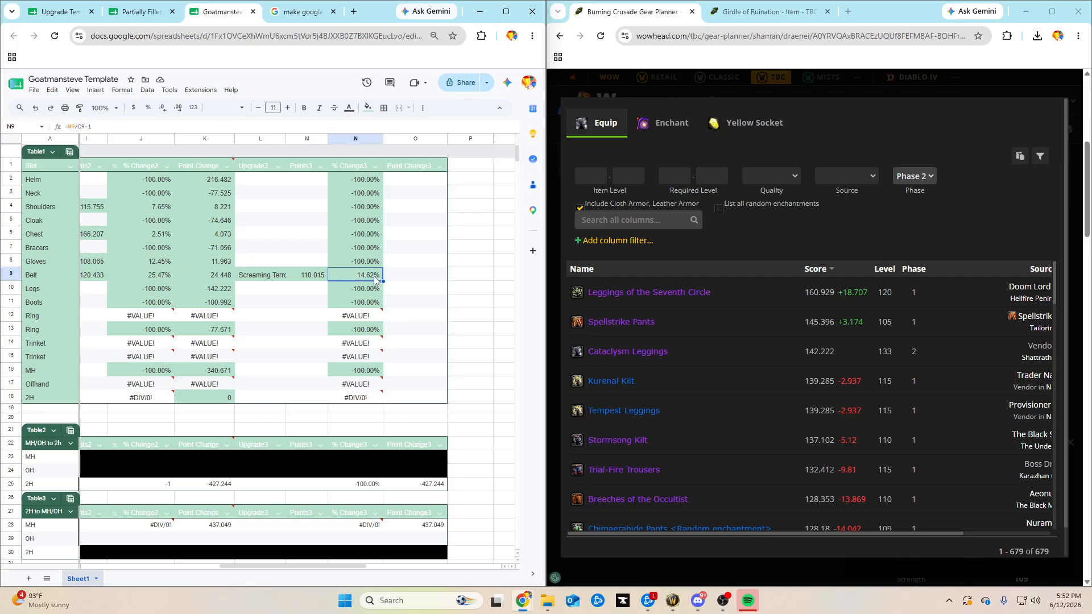
pyautogui.moveTo(250, 568); pyautogui.dragTo(87, 549)
# Review the main-hand and offhand rows, comparing Mindblade with the Talon upgrade by points and percentage change
pyautogui.scroll(-2, 191, 308)
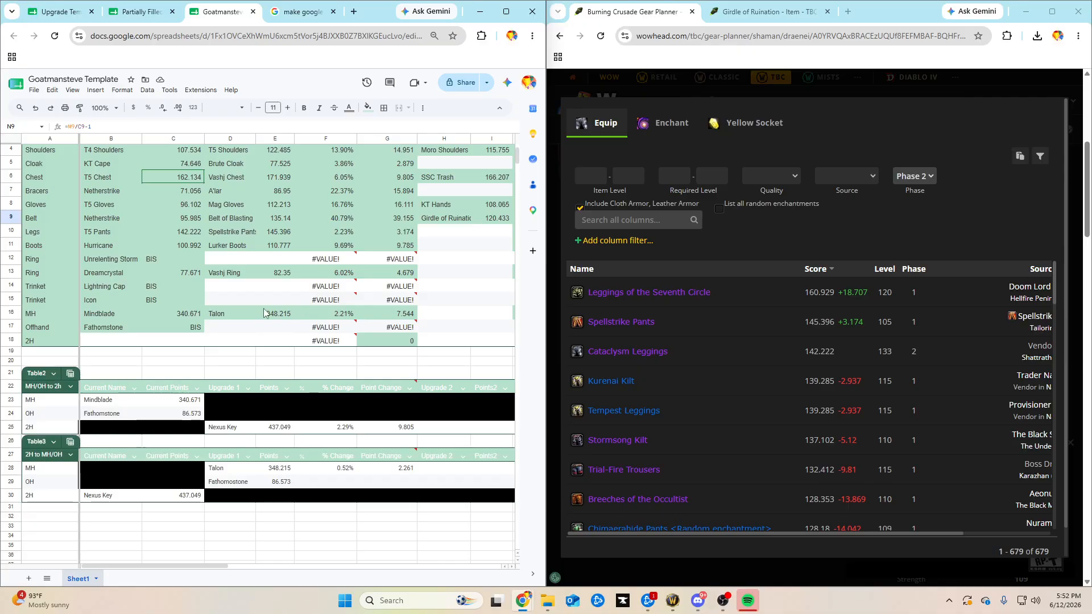
pyautogui.click(179, 318)
pyautogui.click(192, 327)
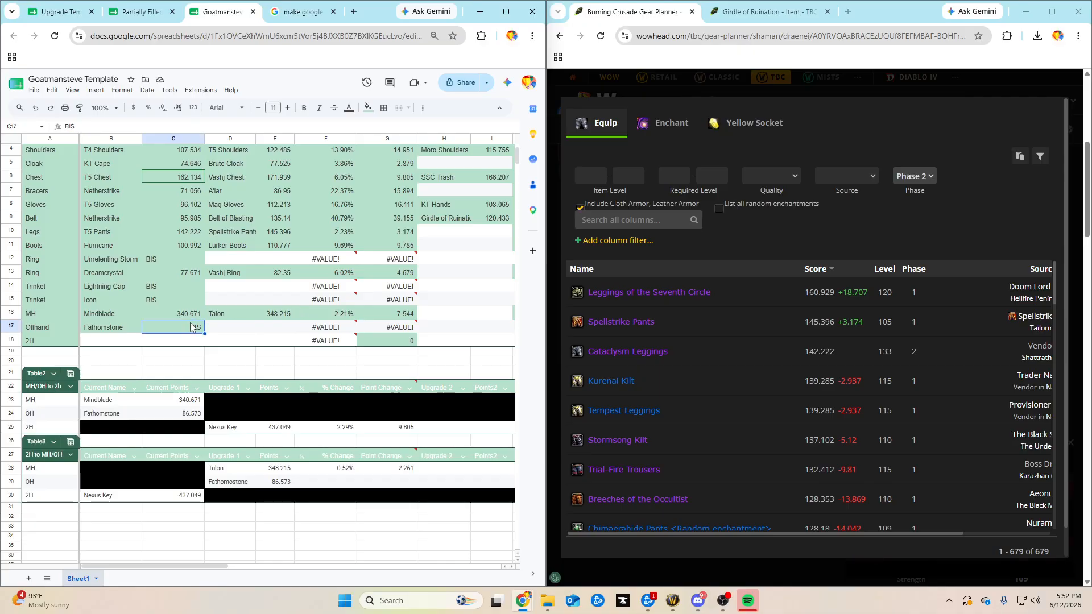
pyautogui.click(114, 318)
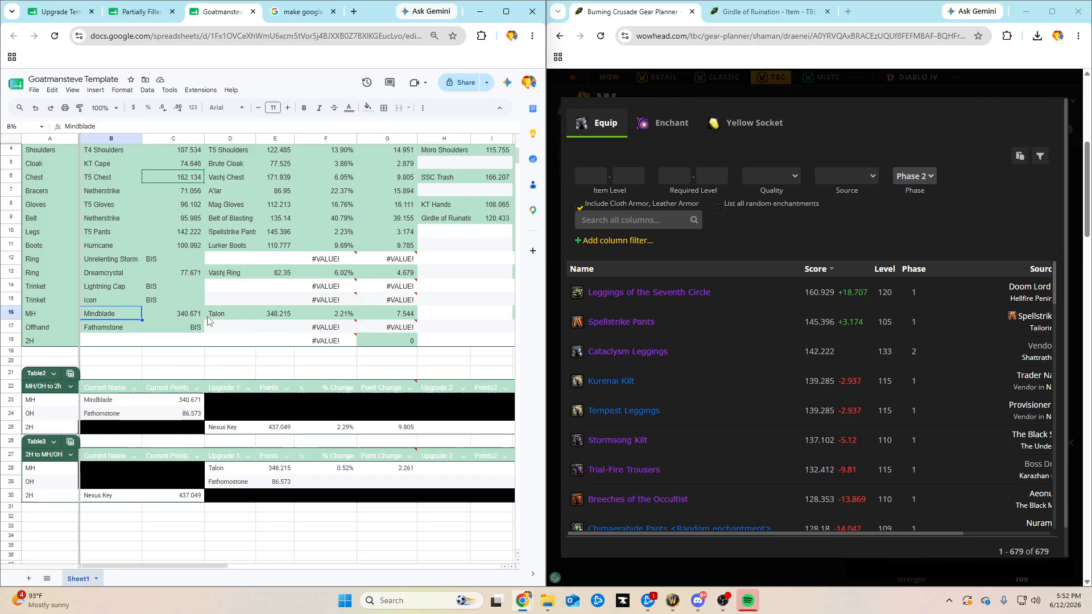
pyautogui.click(227, 319)
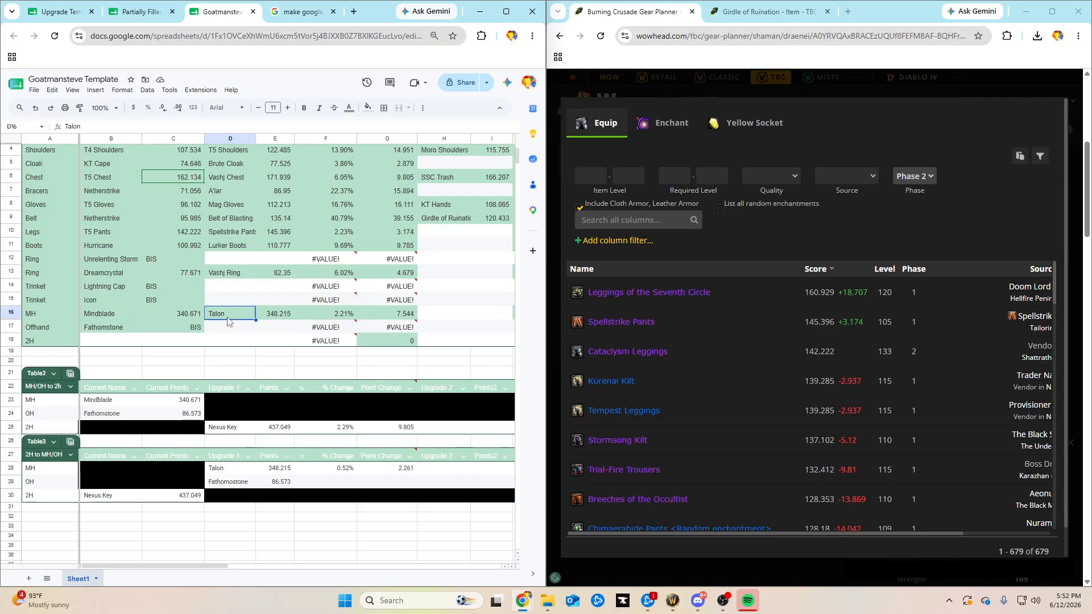
pyautogui.click(269, 315)
pyautogui.click(188, 318)
pyautogui.click(264, 319)
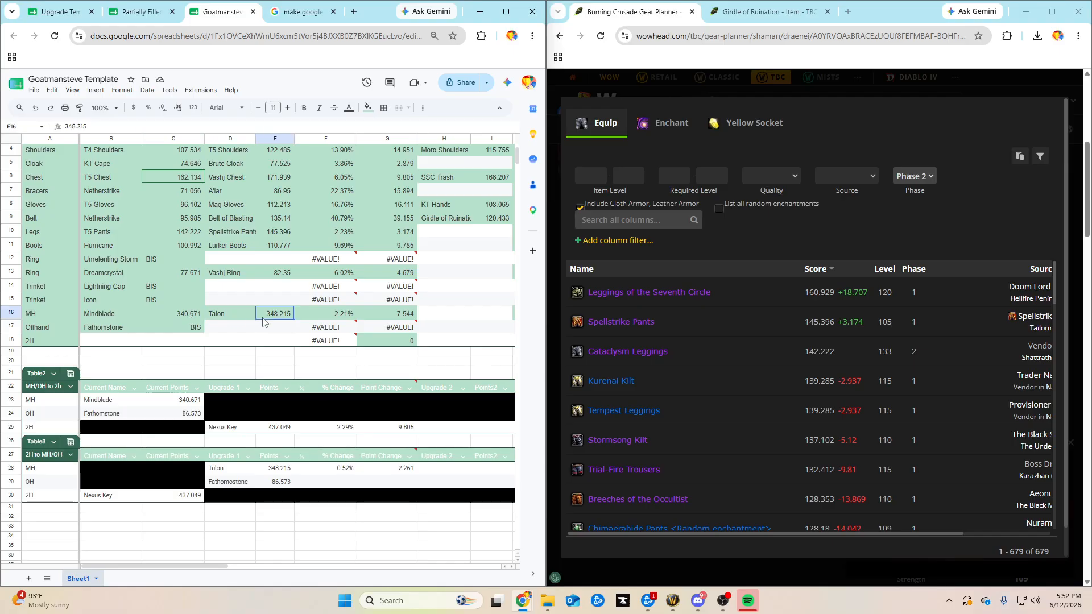
pyautogui.click(319, 315)
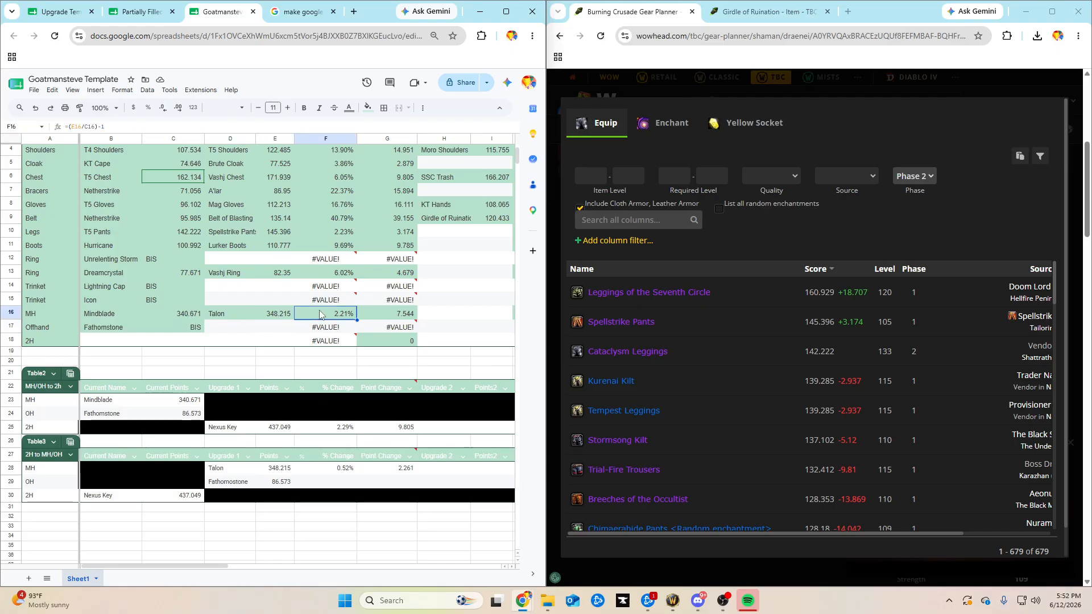
# Examine the MH/OH to 2H table, comparing Mindblade and Fathomstone with the Nexus Key upgrade
pyautogui.scroll(-1, 285, 330)
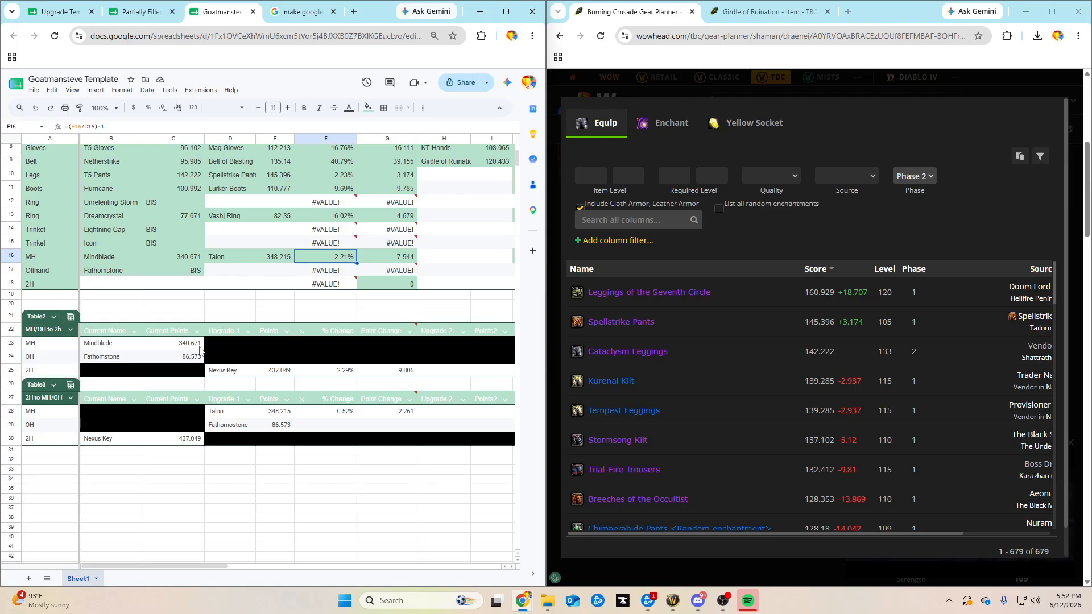
pyautogui.click(113, 344)
pyautogui.click(193, 348)
pyautogui.click(199, 370)
pyautogui.click(269, 373)
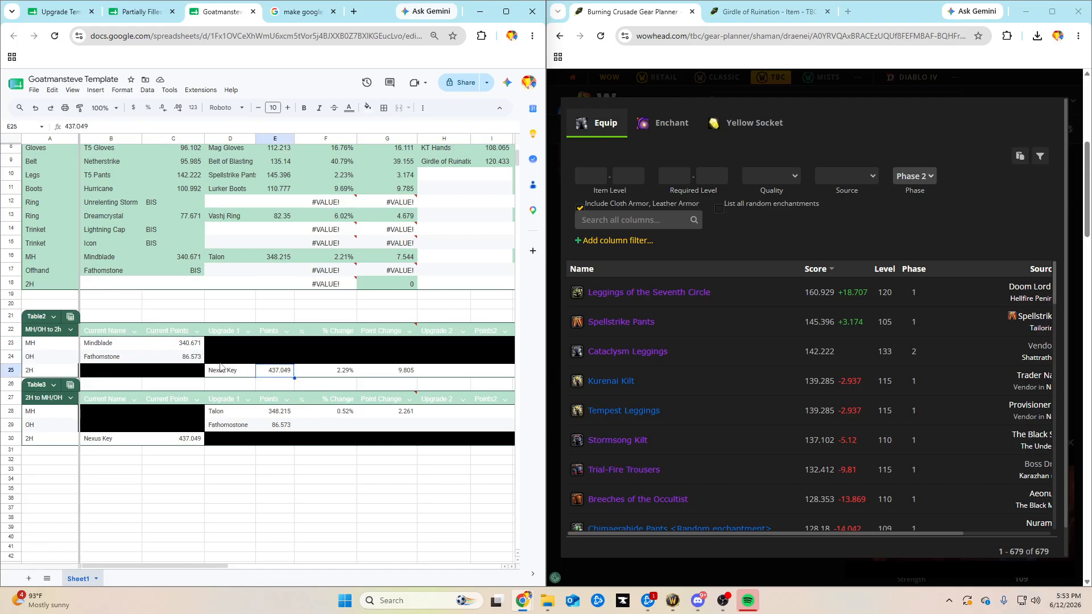
pyautogui.click(221, 361)
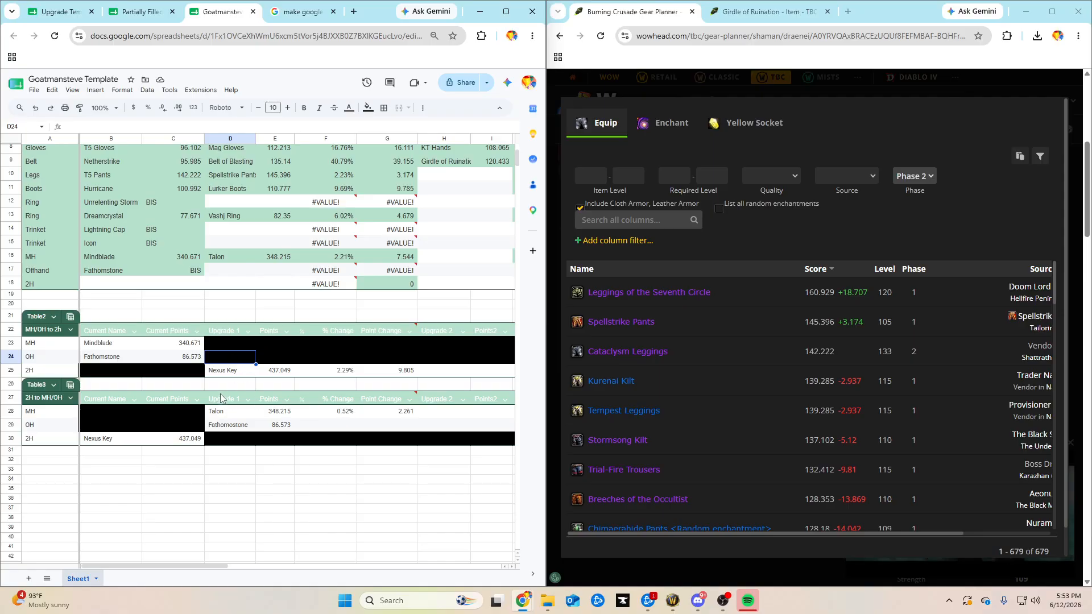
pyautogui.click(139, 346)
pyautogui.click(144, 355)
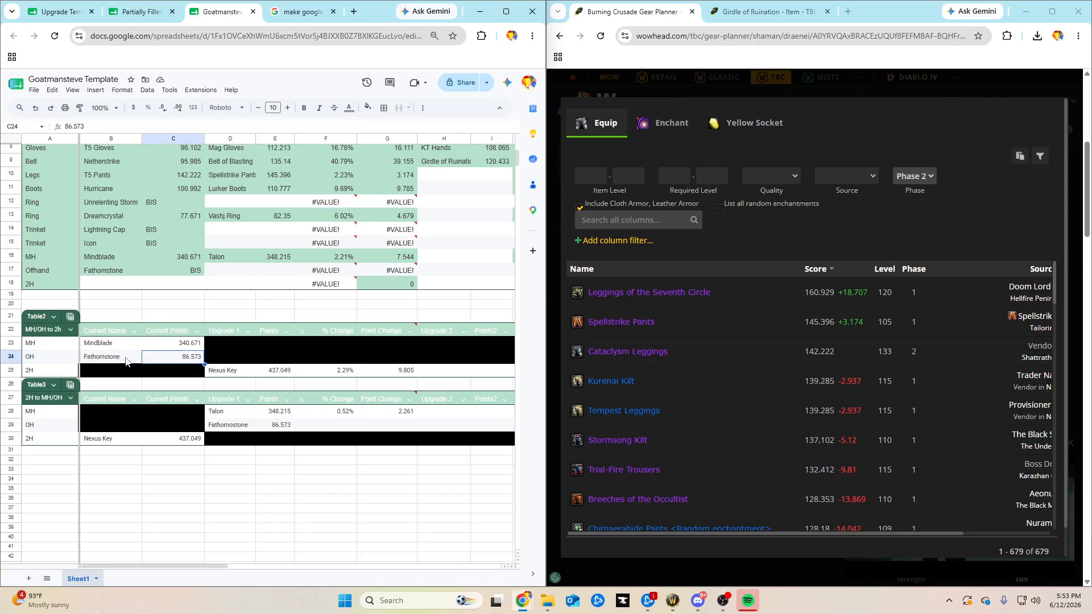
# Examine the Nexus Key upgrade against the Fathomstone setup in the MH/OH to 2H table by percentage and point change
pyautogui.click(125, 359)
pyautogui.click(230, 374)
pyautogui.click(327, 374)
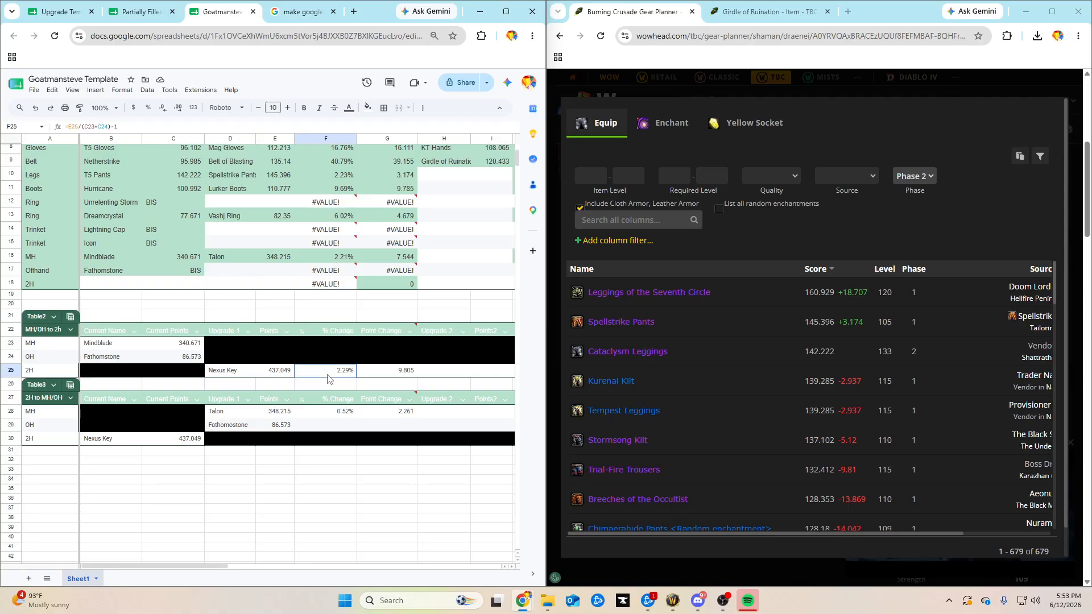
pyautogui.click(392, 375)
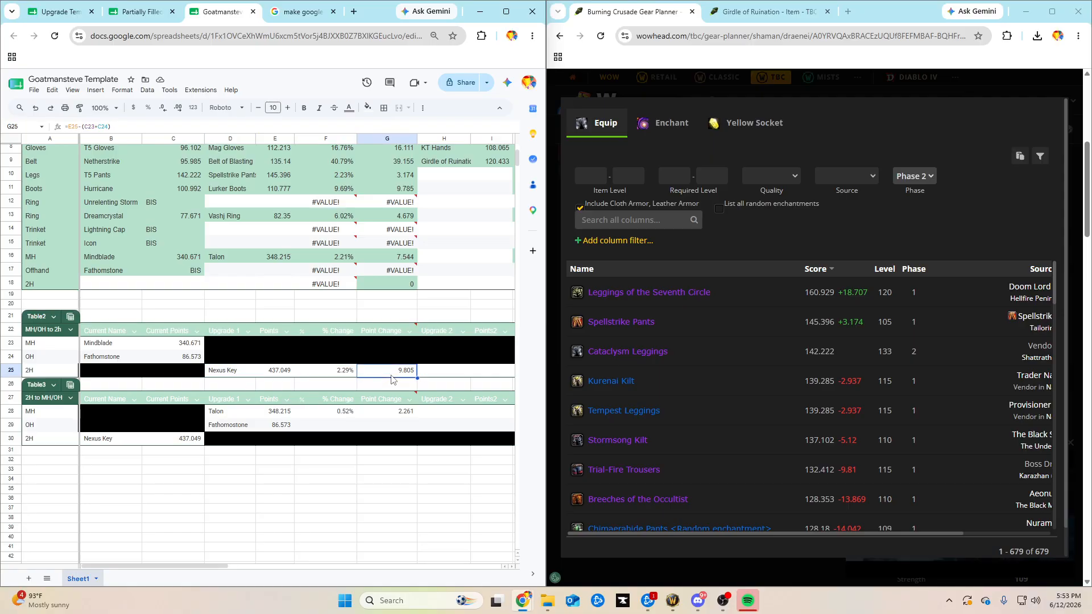
pyautogui.scroll(2, 392, 380)
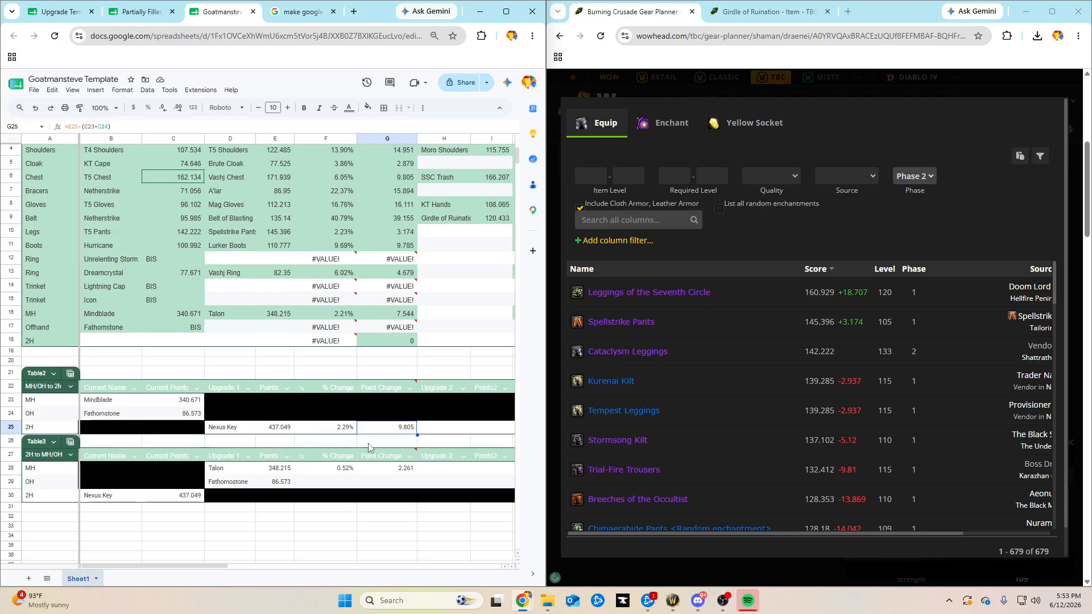
# Compare the Nexus Key's point change with that of the Vashj Ring upgrade over Dreamcrystal
pyautogui.click(239, 432)
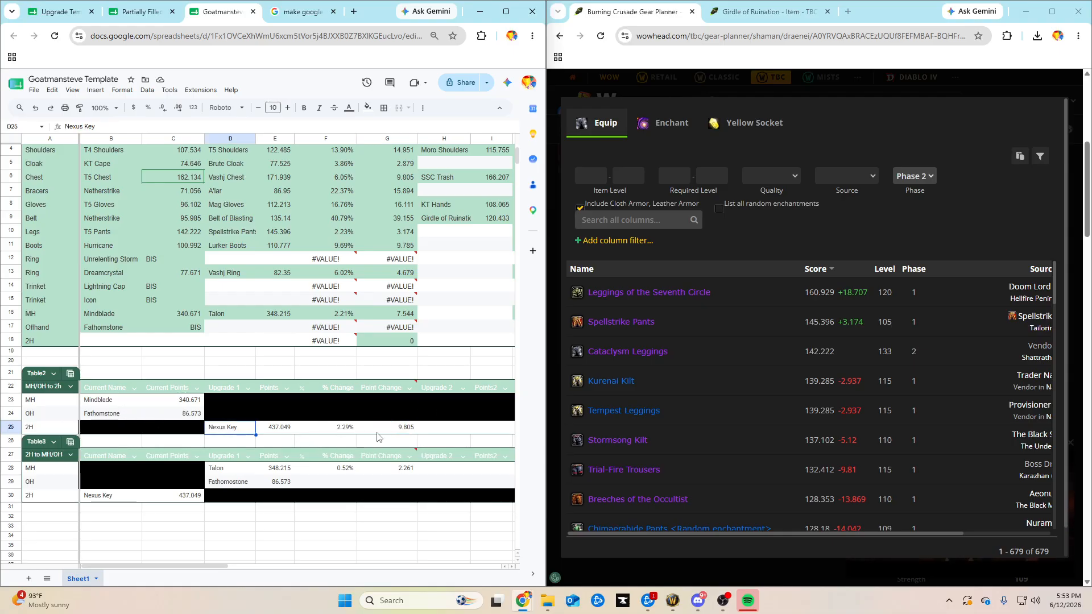
pyautogui.click(379, 432)
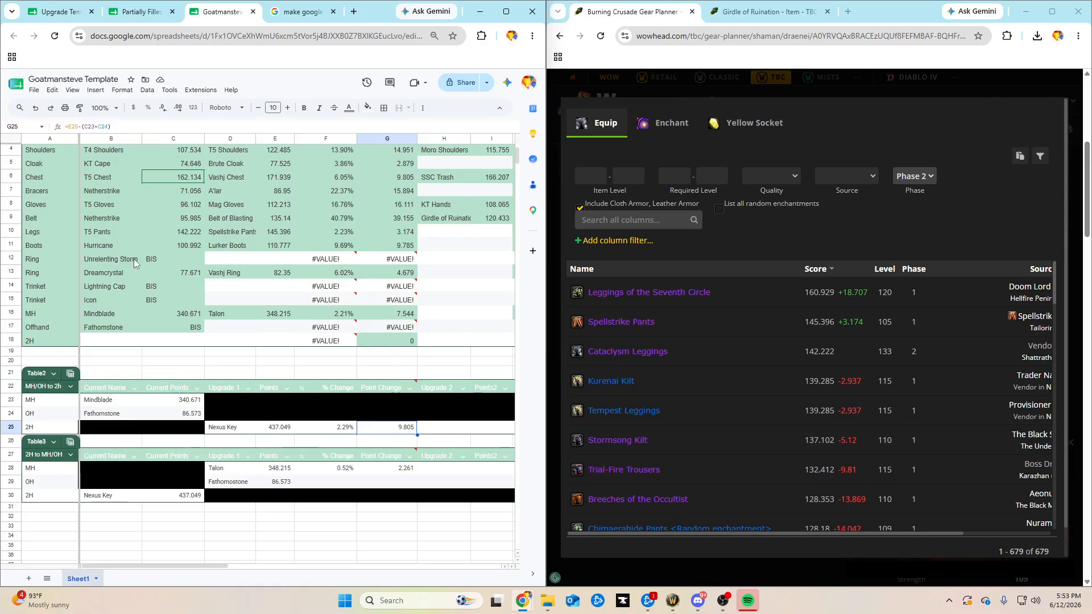
pyautogui.click(112, 272)
pyautogui.click(375, 276)
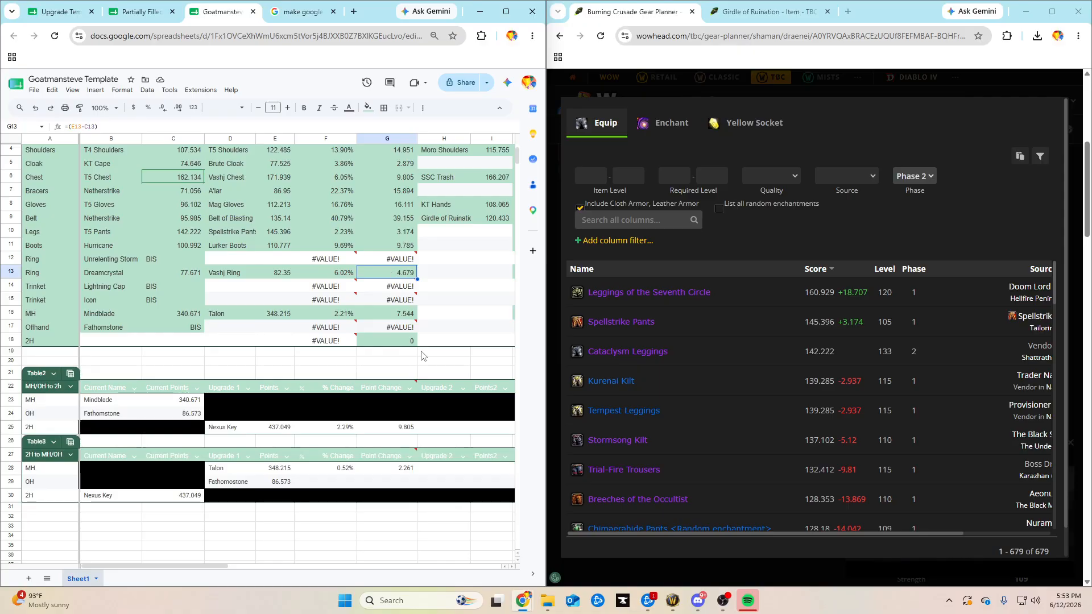
# Compare the Neck and Helm upgrades by their point changes and percentage changes
pyautogui.scroll(2, 387, 262)
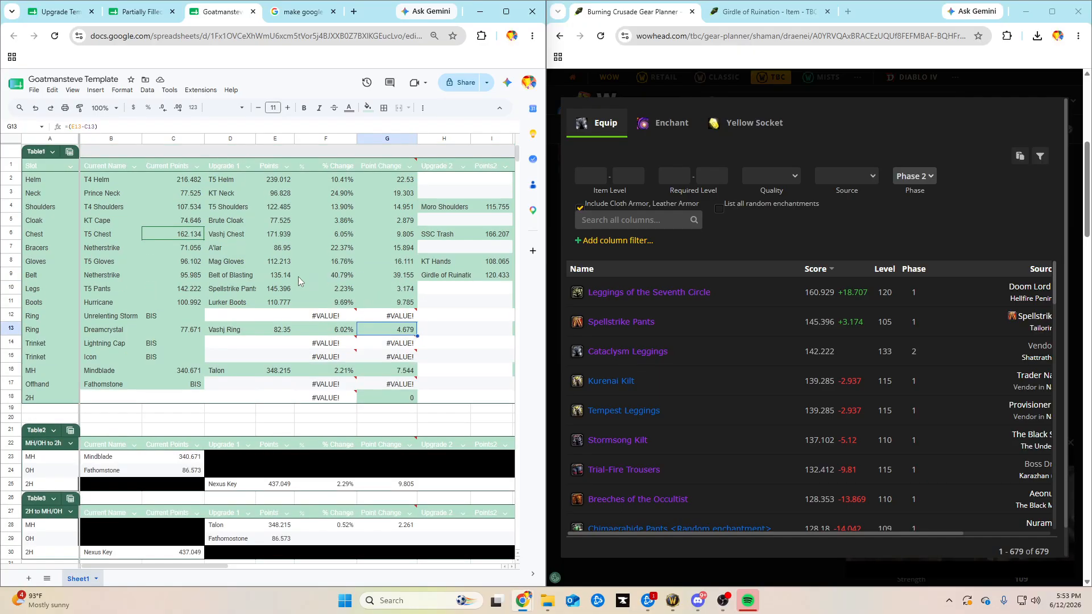
pyautogui.click(406, 193)
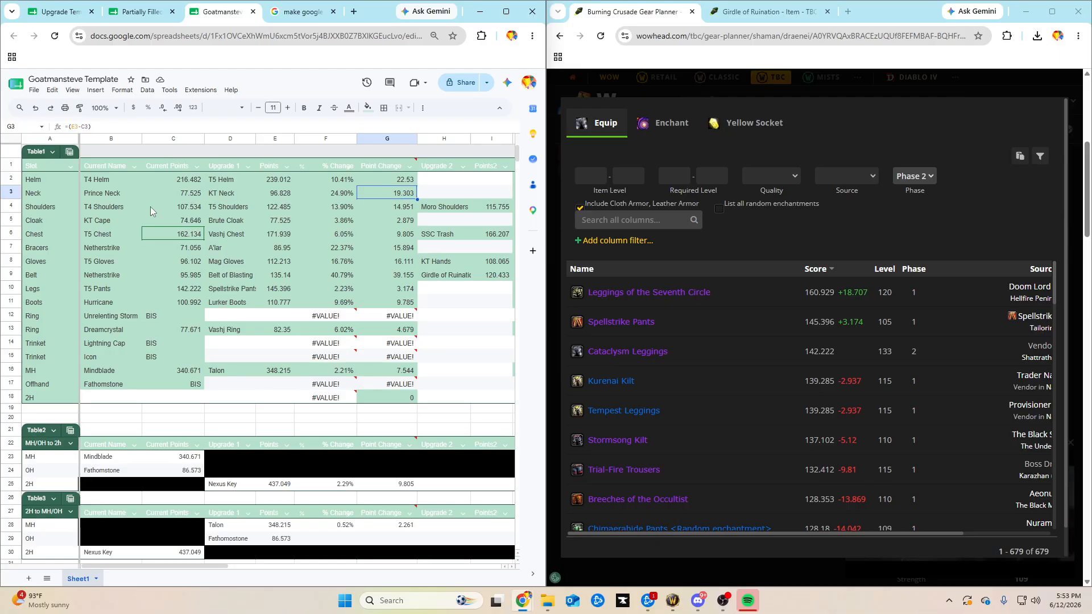
pyautogui.click(58, 194)
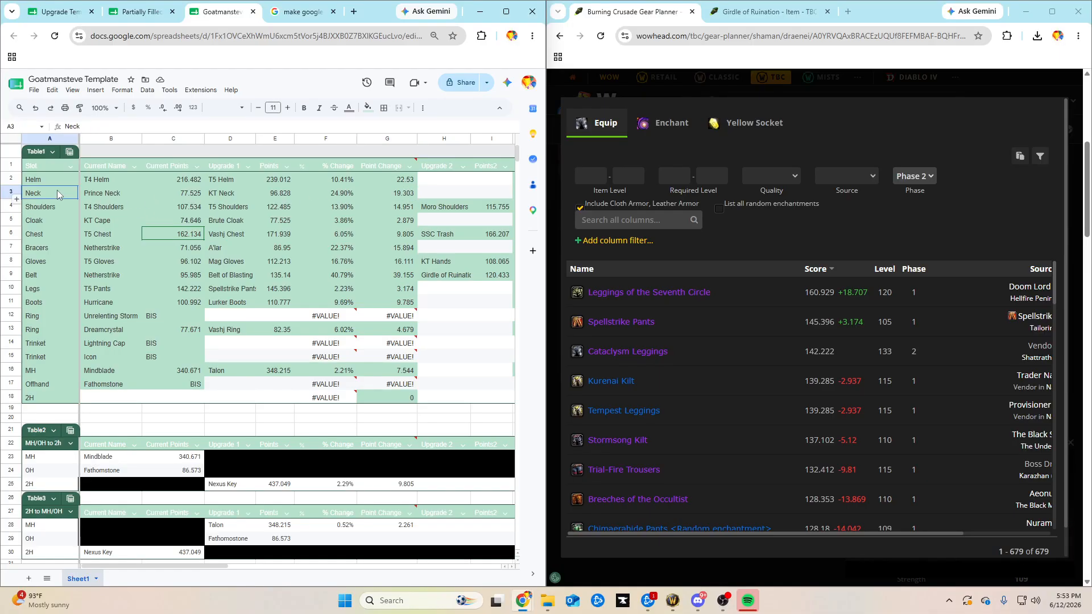
pyautogui.click(435, 195)
pyautogui.click(348, 195)
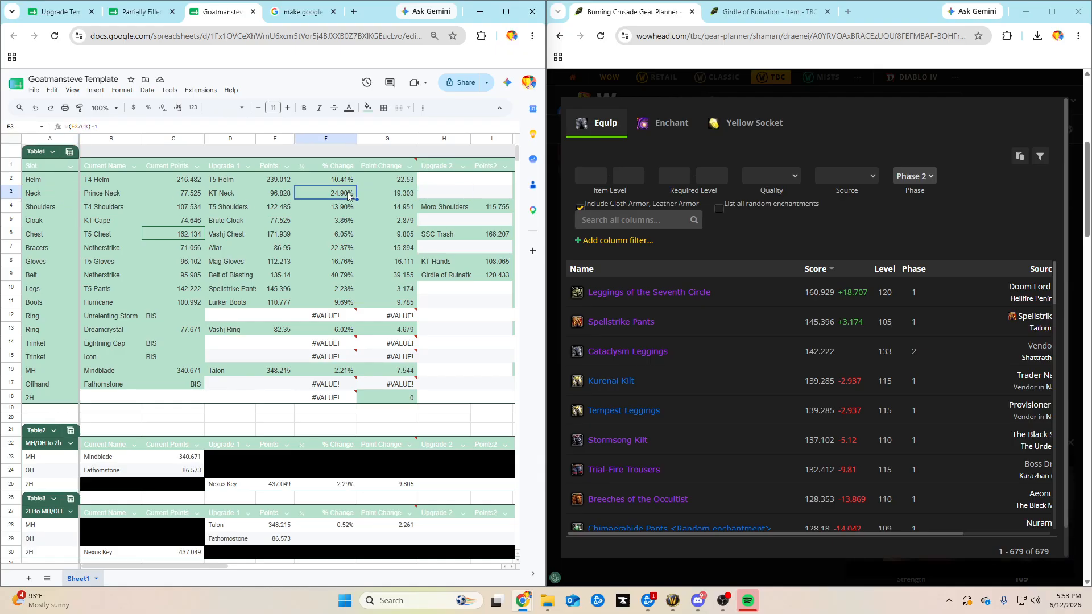
pyautogui.click(67, 184)
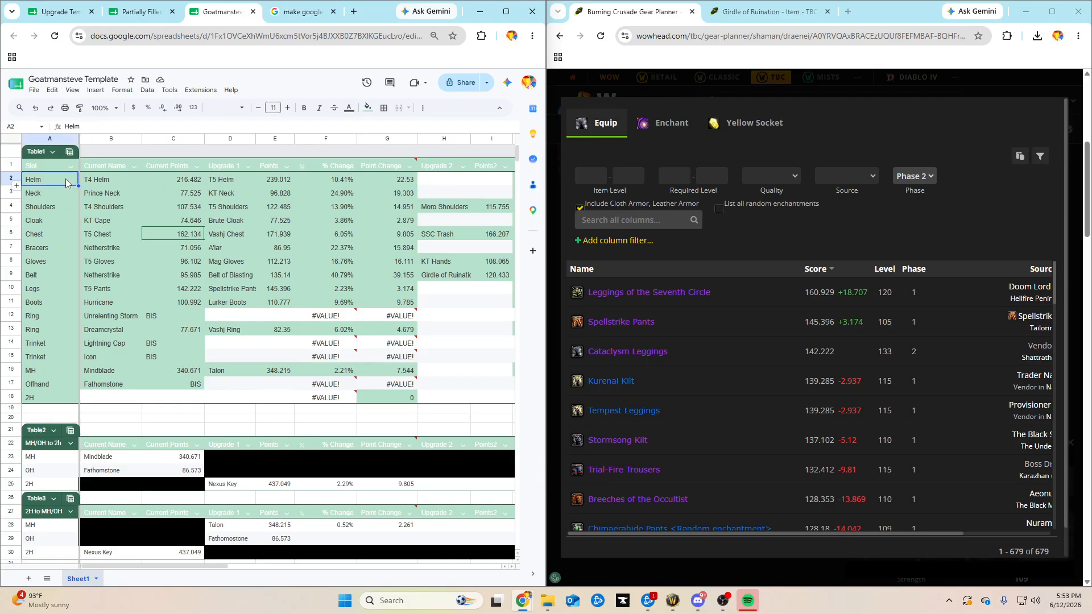
pyautogui.click(385, 183)
pyautogui.click(340, 181)
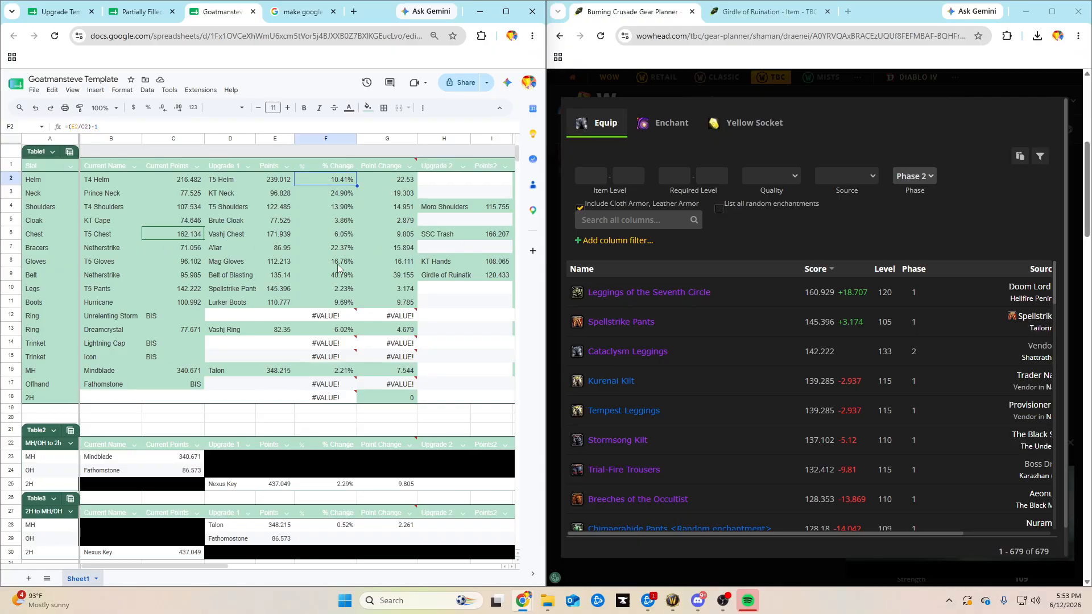
# Review the Mag Gloves and Belt of Blasting upgrades, then check the Belt row's Screaming Terrors alternative and its percentage change
pyautogui.click(246, 265)
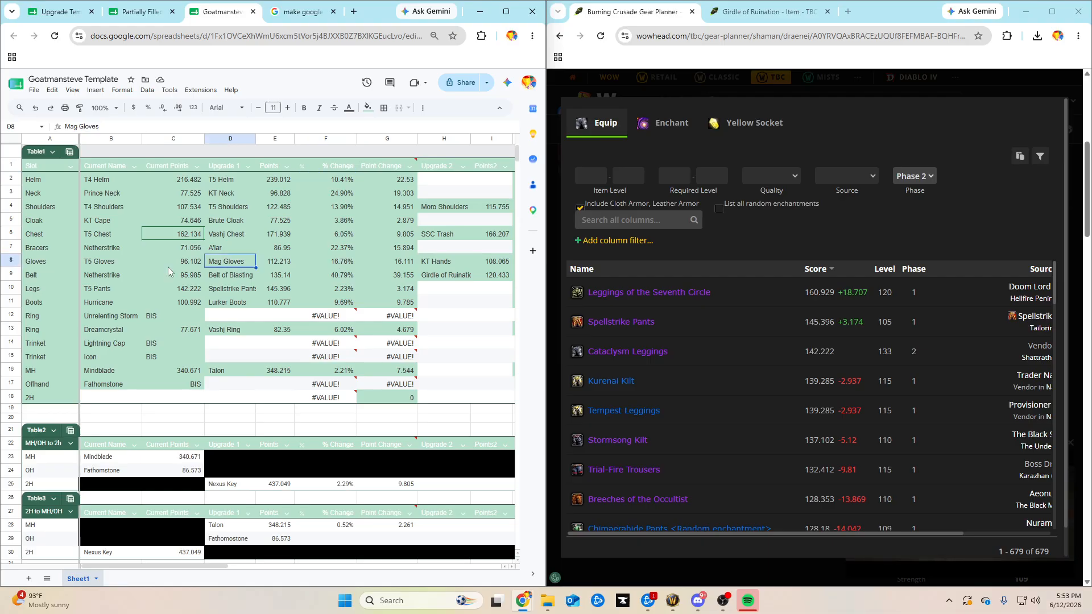
pyautogui.click(348, 275)
pyautogui.click(216, 279)
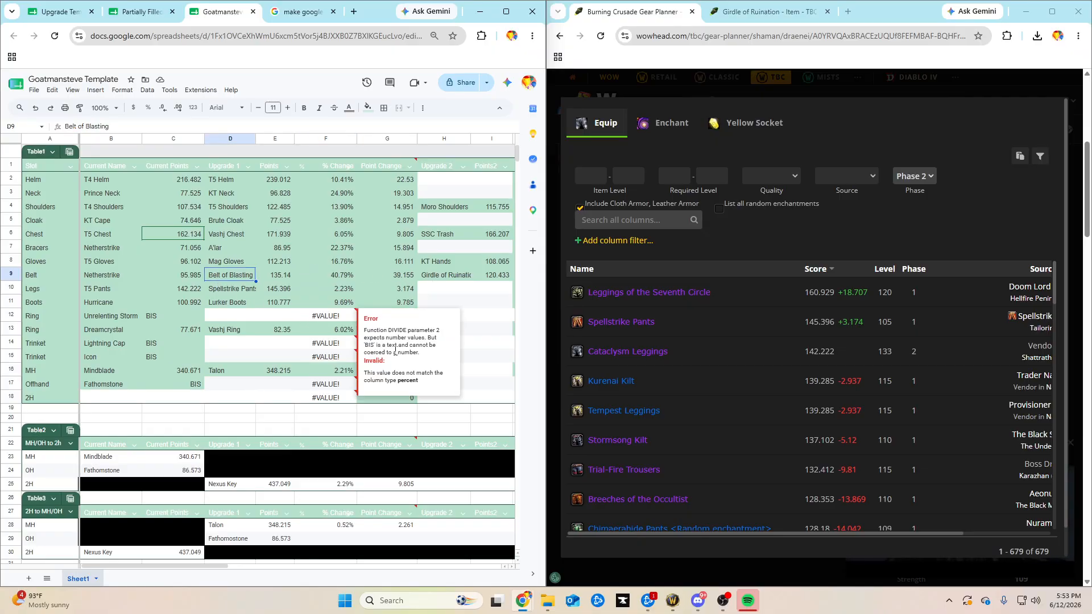
pyautogui.click(193, 563)
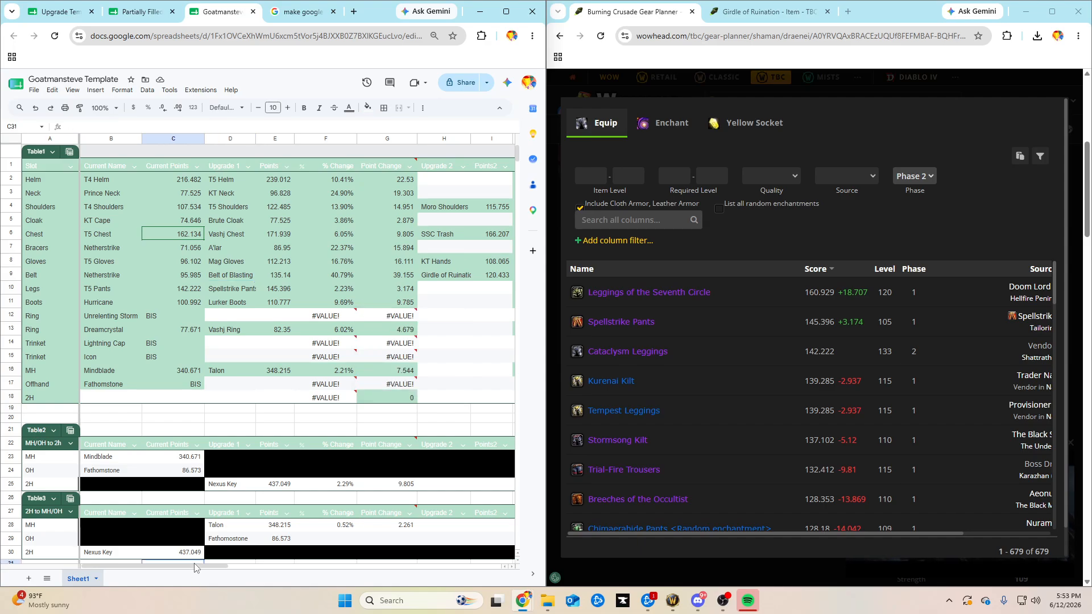
pyautogui.moveTo(199, 568); pyautogui.dragTo(333, 568)
pyautogui.click(335, 276)
pyautogui.click(382, 276)
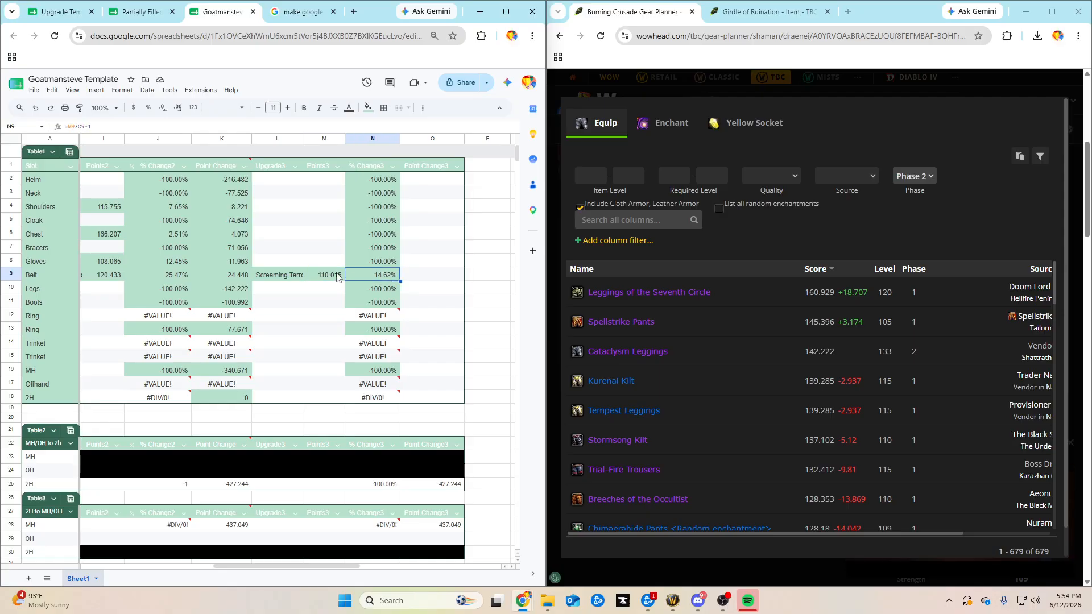
pyautogui.click(424, 278)
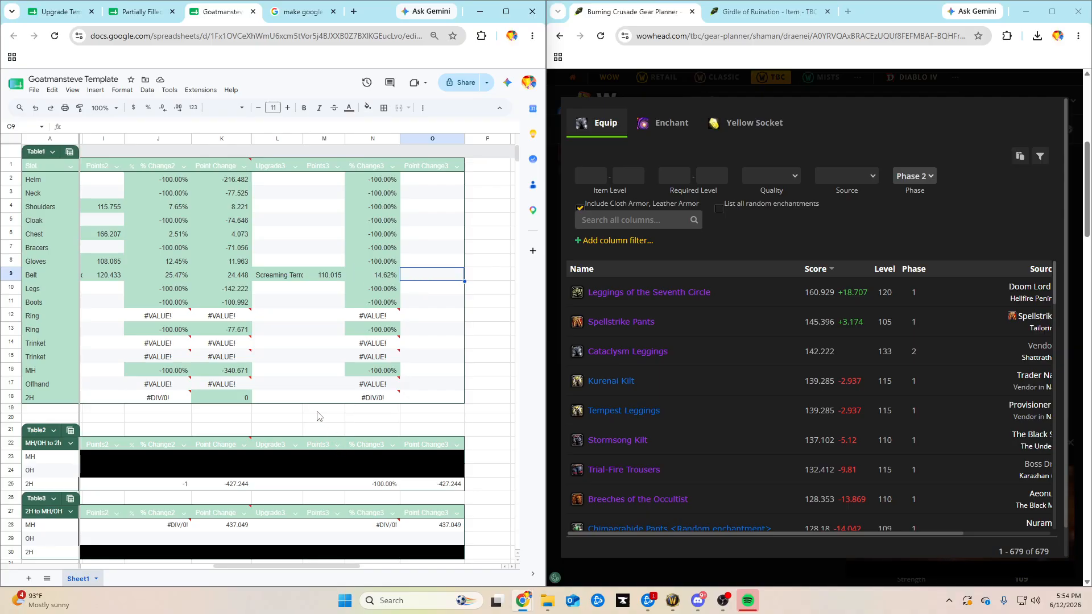
pyautogui.moveTo(256, 566); pyautogui.dragTo(123, 564)
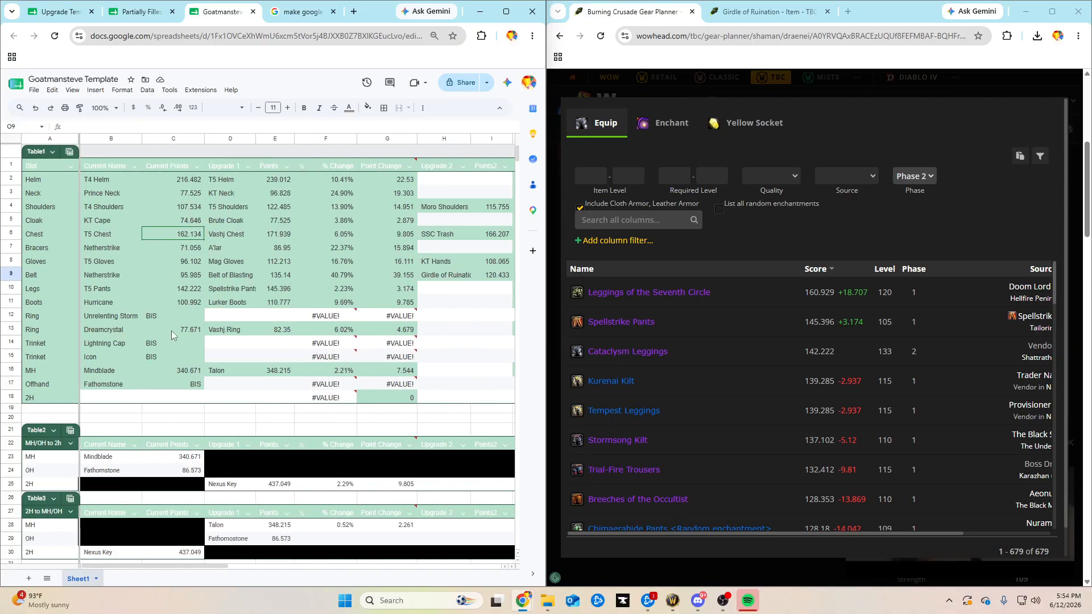
# Close the Wowhead item picker and load the saved gear set Goatcurrent in the gear planner
pyautogui.click(889, 90)
pyautogui.scroll(3, 798, 361)
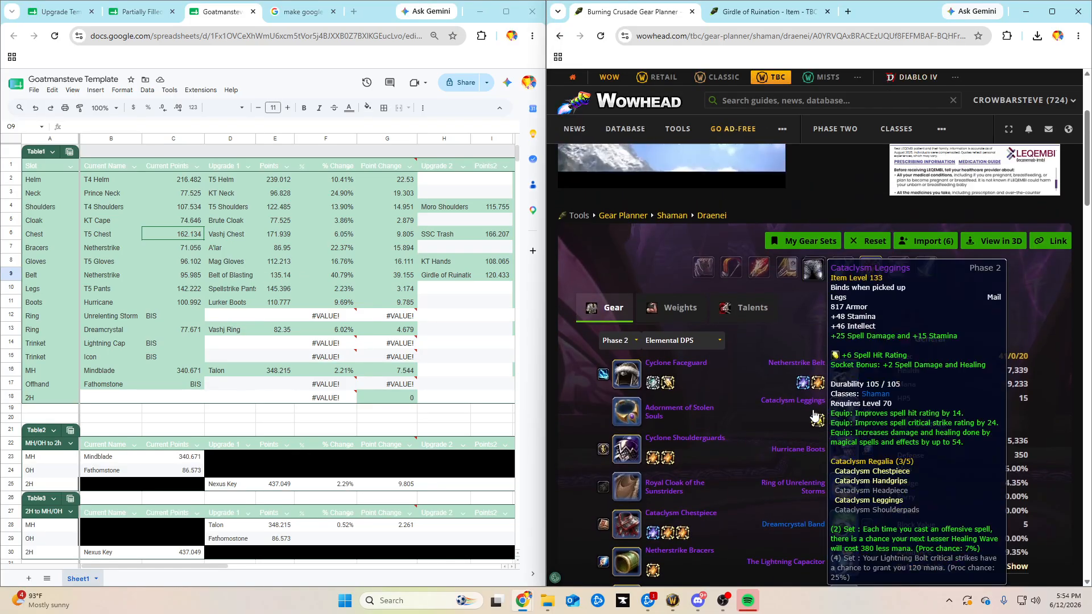
pyautogui.moveTo(821, 261)
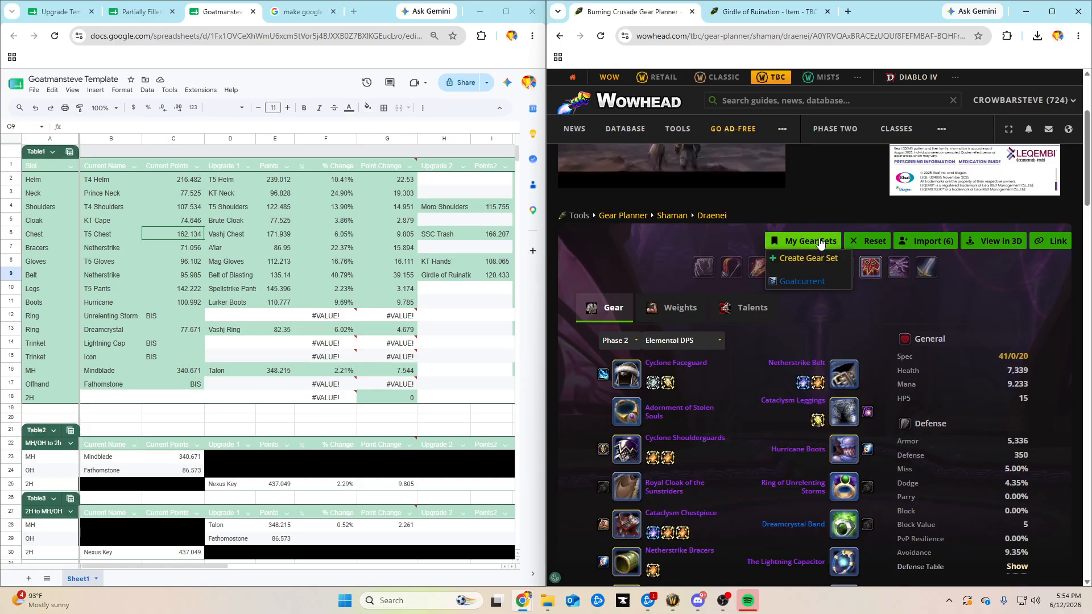
pyautogui.click(805, 242)
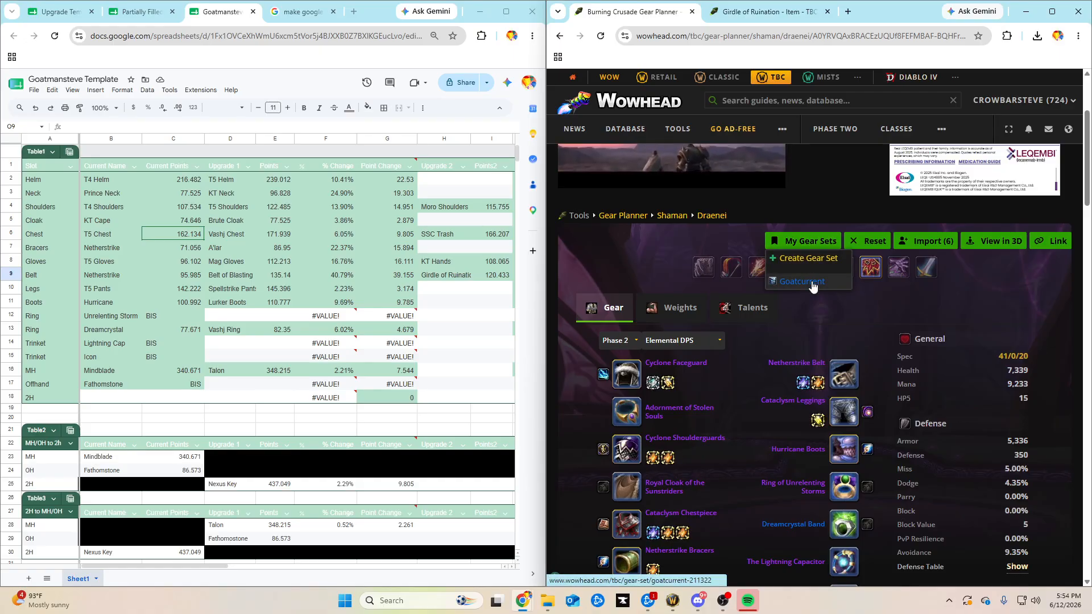
pyautogui.click(812, 283)
pyautogui.scroll(-2, 842, 319)
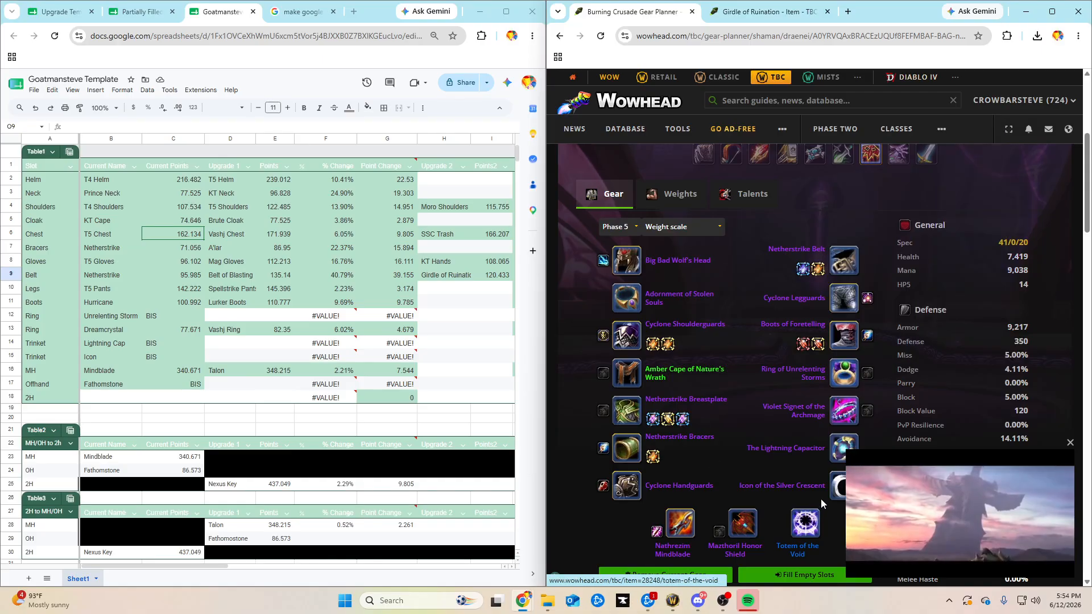
# Import the gear of the level 70 Nightslayer character Goatmansteve into the gear planner
pyautogui.scroll(2, 744, 370)
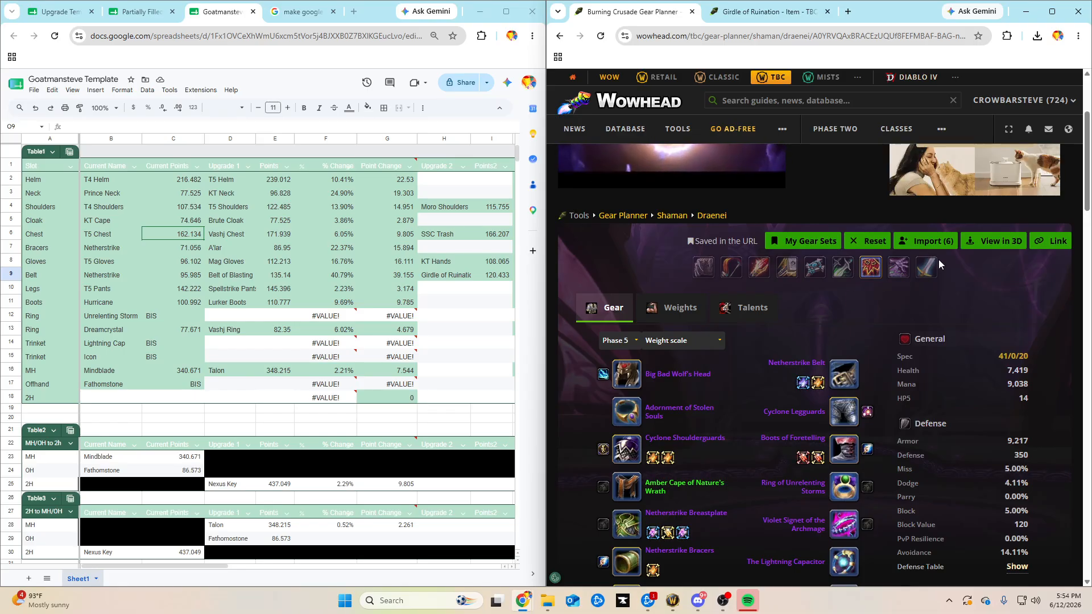
pyautogui.click(927, 242)
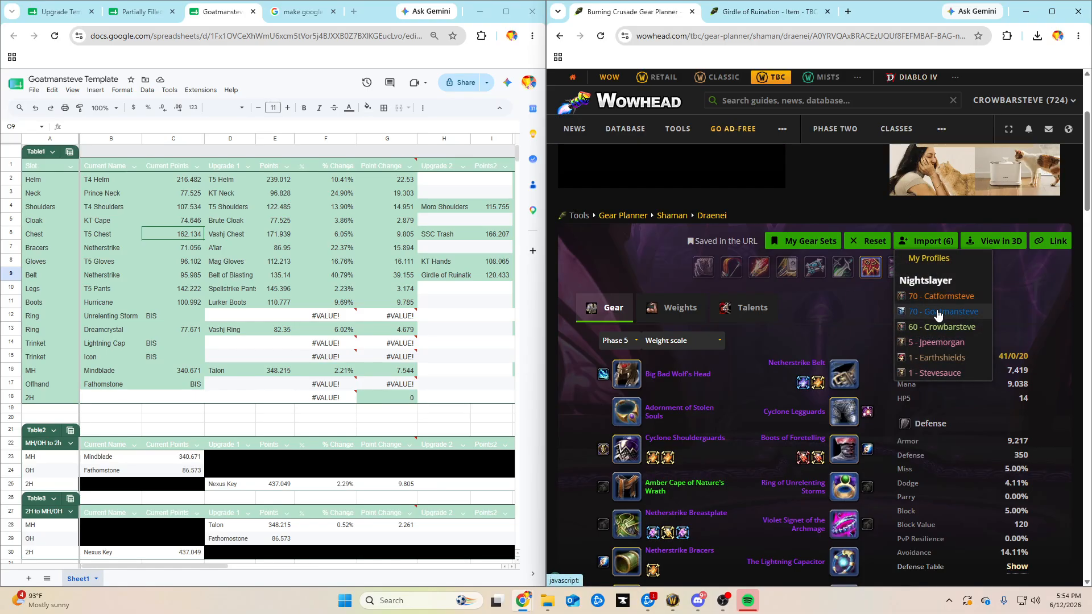
pyautogui.click(937, 312)
pyautogui.click(925, 243)
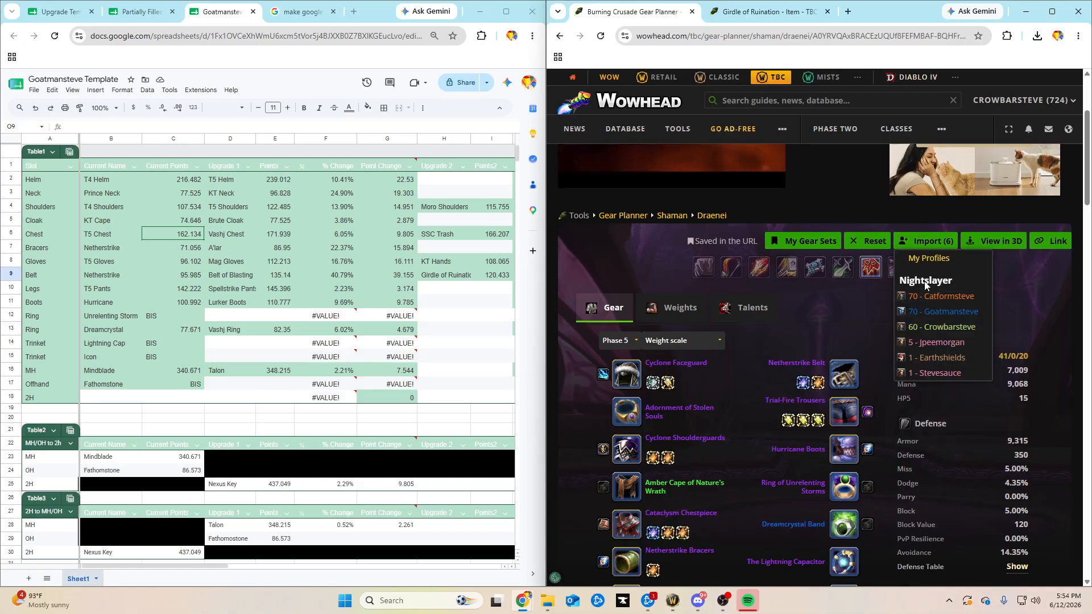
# Examine the imported character's equipped gear, attributes, resistances and set bonuses in the gear planner
pyautogui.scroll(-2, 861, 359)
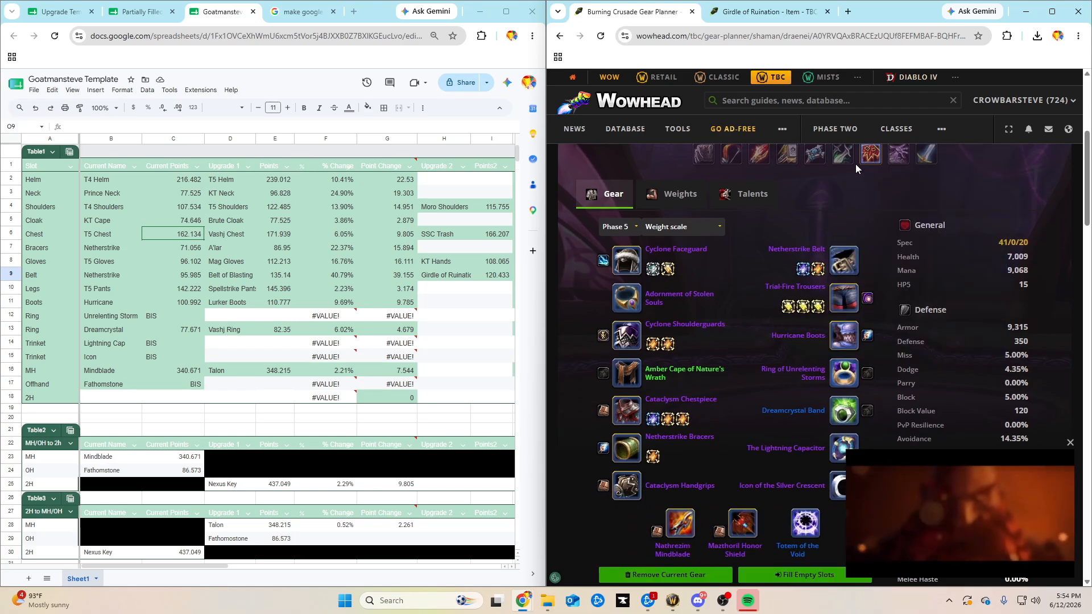
pyautogui.scroll(1, 854, 347)
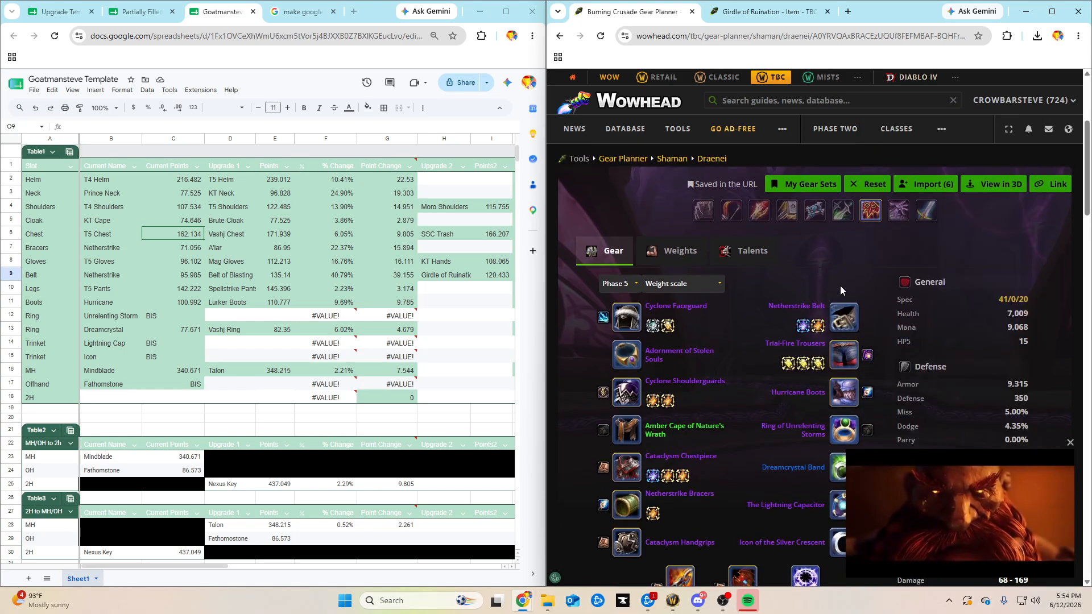
pyautogui.scroll(-3, 799, 296)
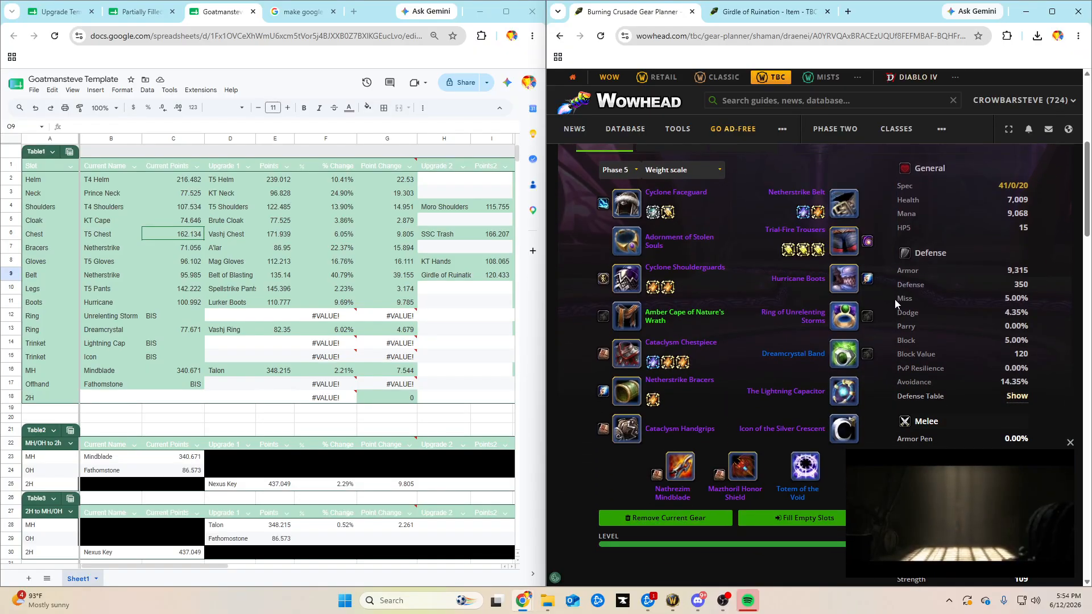
pyautogui.scroll(-5, 798, 360)
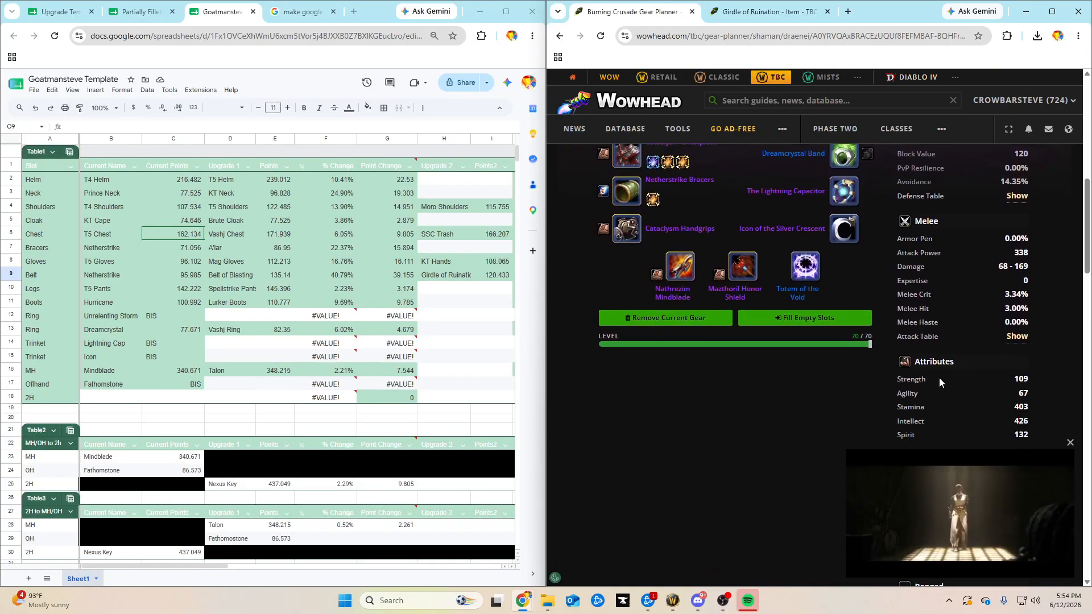
pyautogui.scroll(-8, 766, 424)
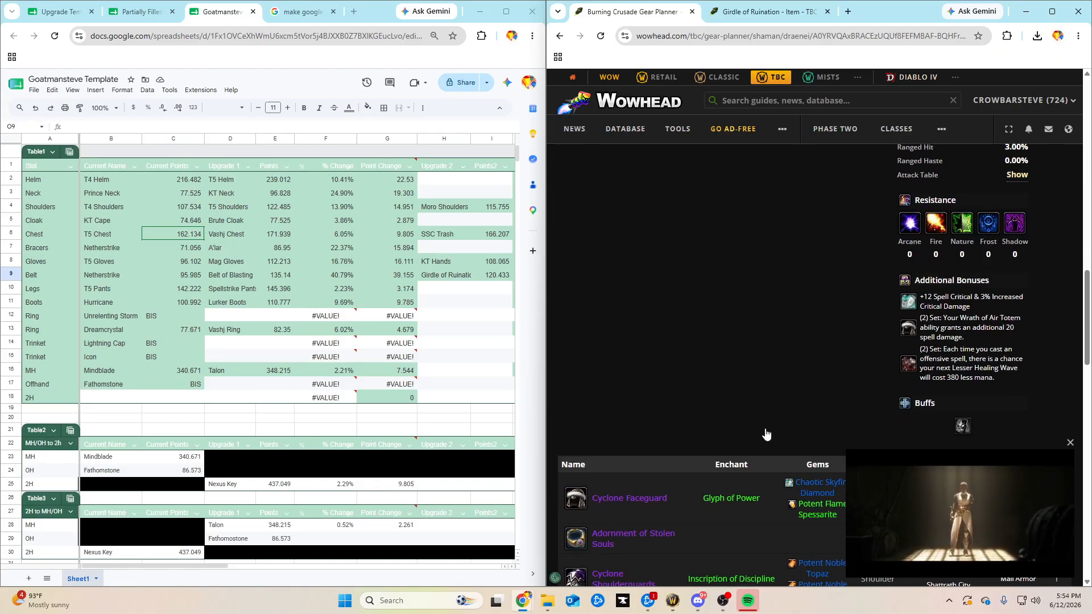
pyautogui.scroll(15, 759, 436)
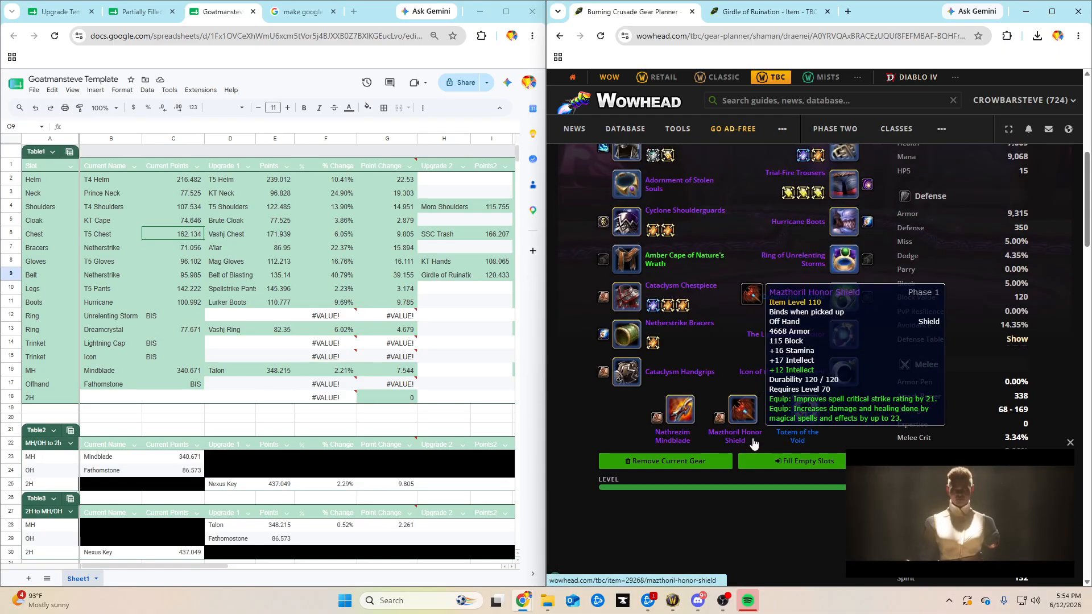
pyautogui.scroll(1, 827, 365)
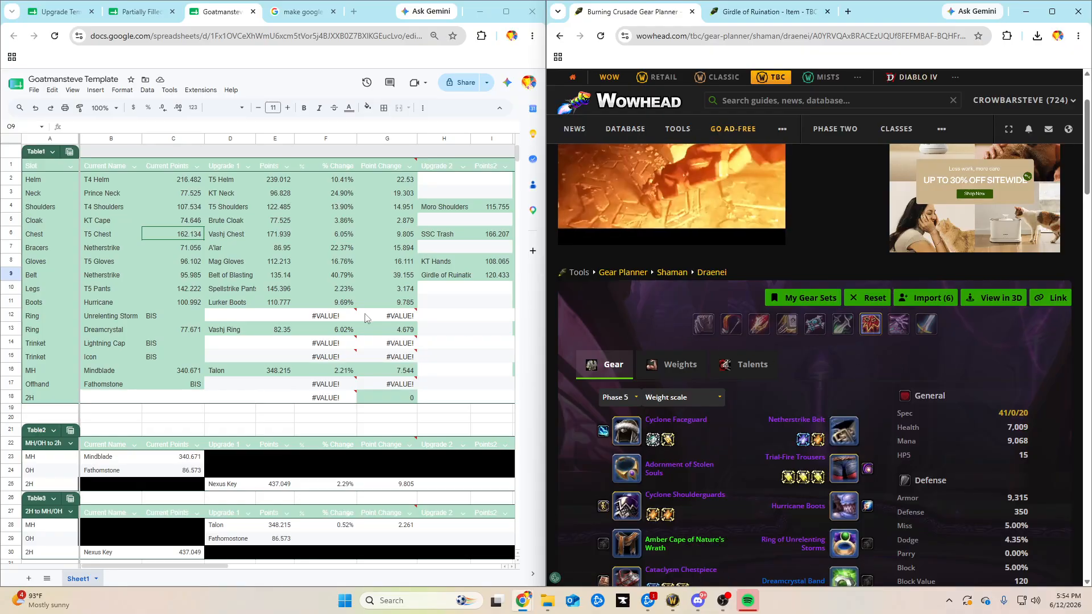
# Clear the Helm and Legs item names and points from the Upgrade Template sheet, leaving its formulas in place
pyautogui.click(57, 12)
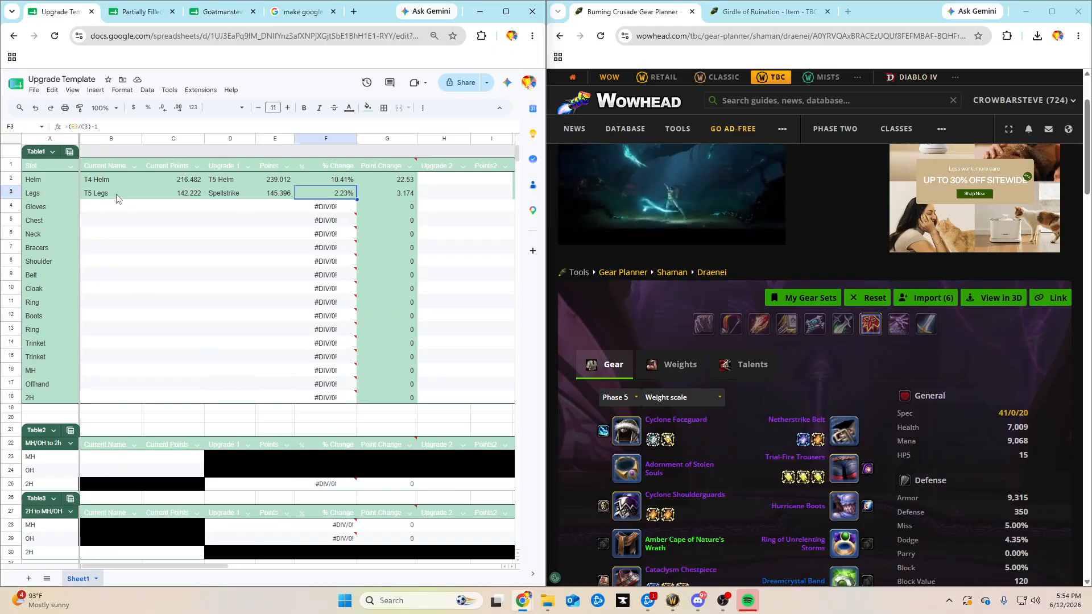
pyautogui.moveTo(116, 198); pyautogui.dragTo(267, 186)
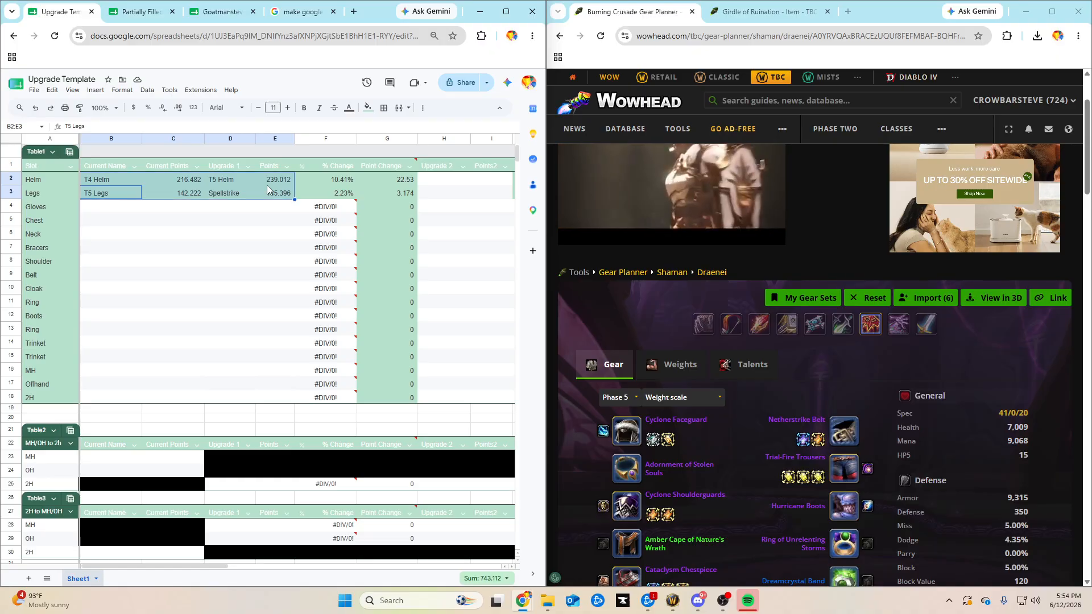
pyautogui.press('Delete')
pyautogui.scroll(-3, 245, 360)
pyautogui.scroll(3, 244, 360)
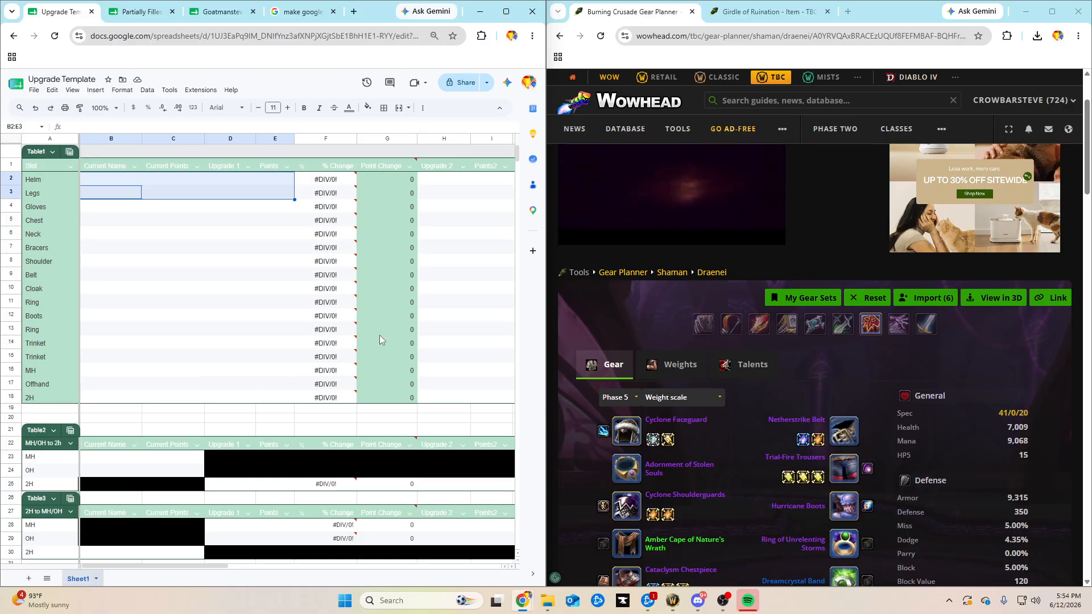
pyautogui.click(126, 179)
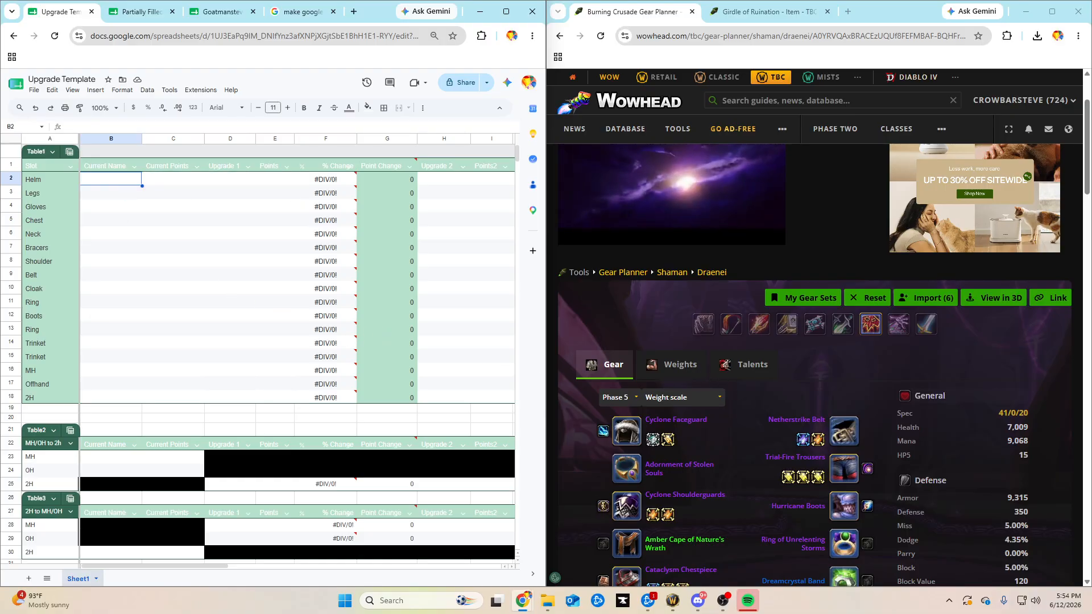